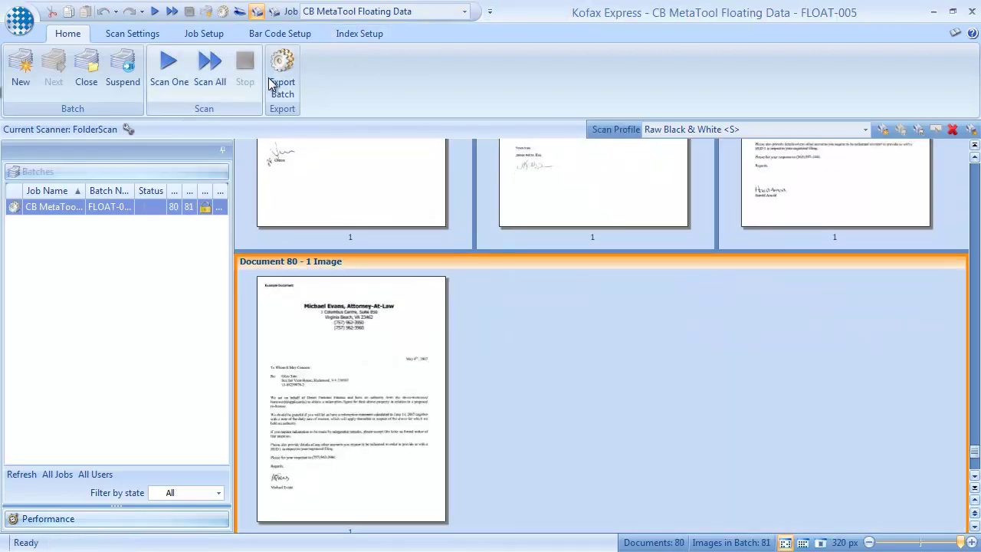
Step: Export batch FLOAT-005 and confirm the export
left_click(272, 81)
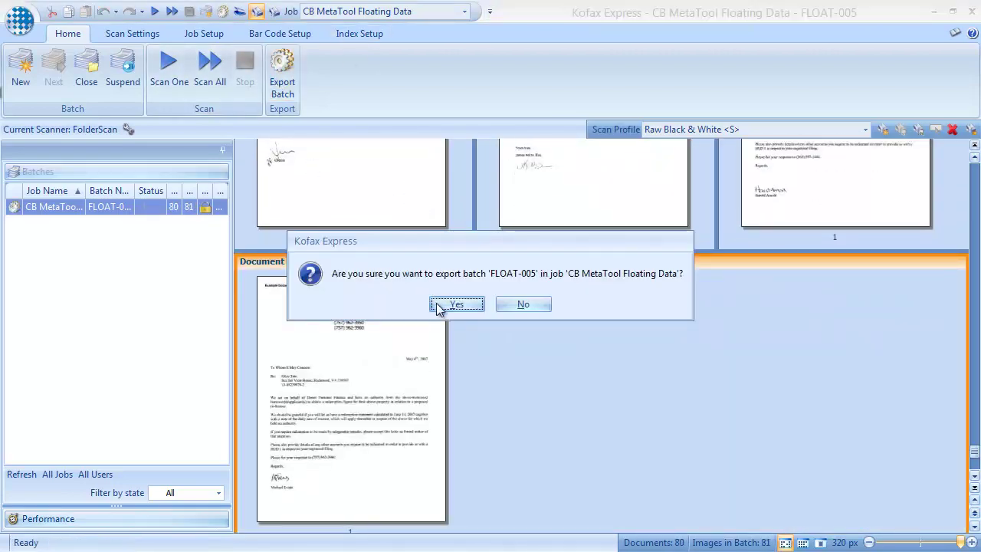
left_click(439, 304)
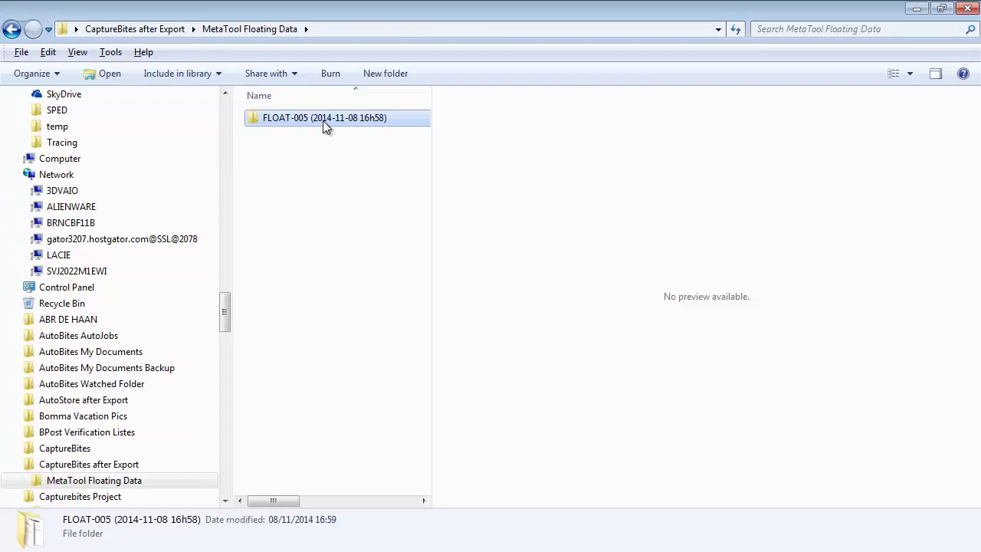
Step: Preview the five account-named PDFs in the FLOAT-005 export folder, then open INDEX.CSV
double_click(322, 120)
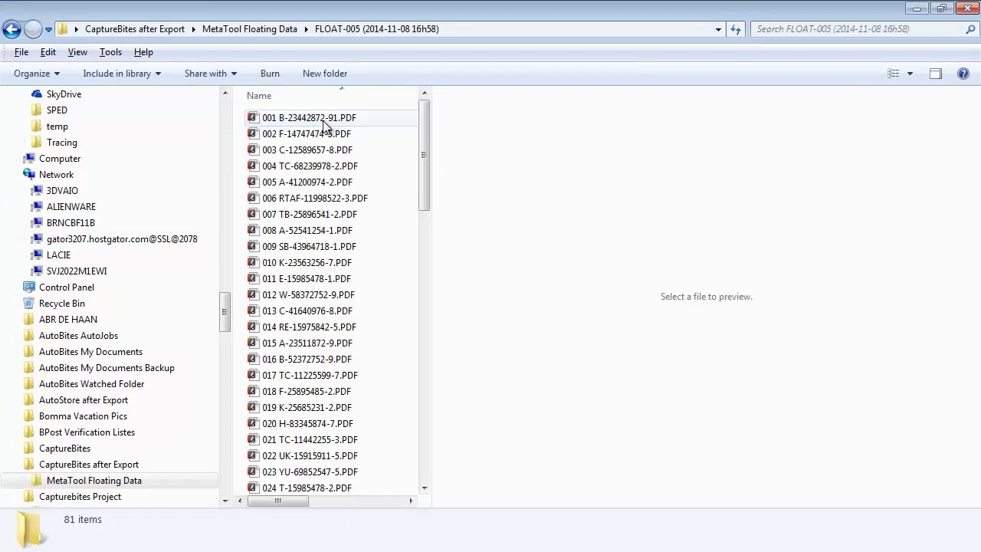
left_click(323, 120)
key("Down")
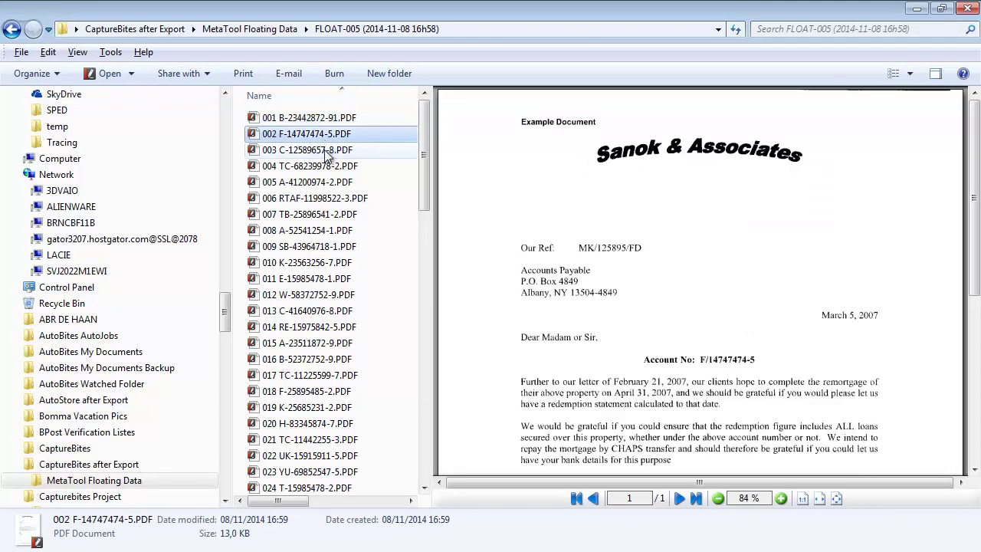
left_click(326, 152)
left_click(328, 167)
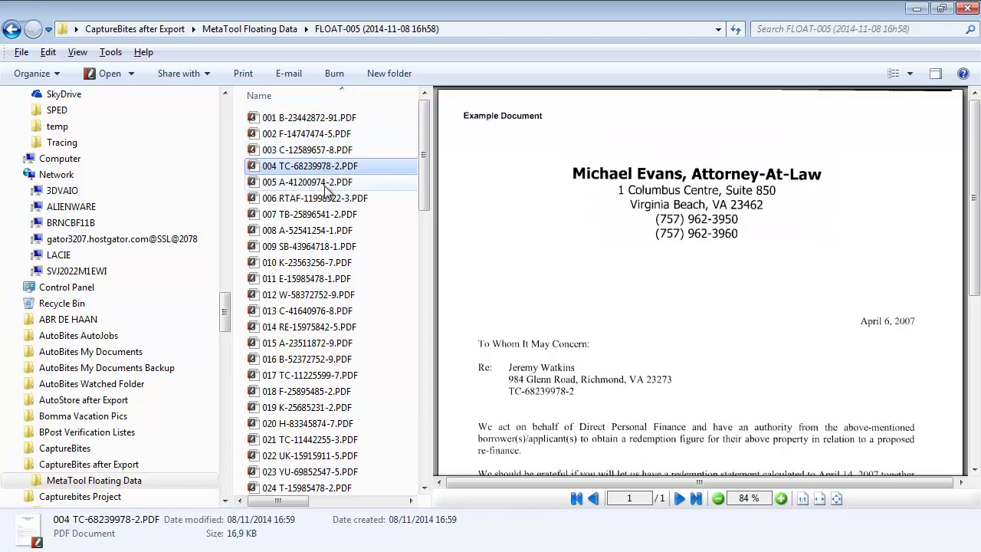
left_click(325, 186)
left_click_drag(425, 188, 433, 503)
double_click(290, 485)
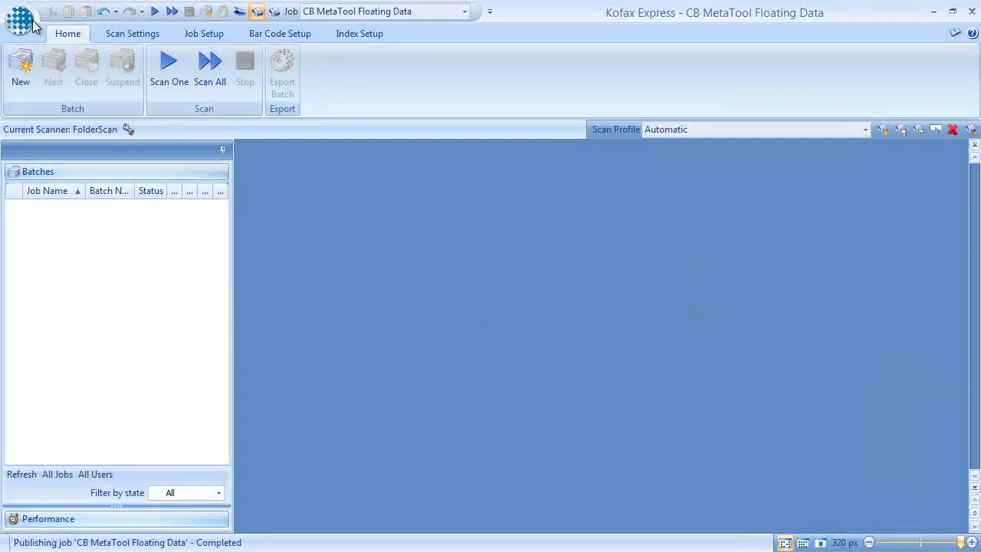
Step: Create a new job named 'Floating Data'
left_click(33, 22)
mouse_move(42, 87)
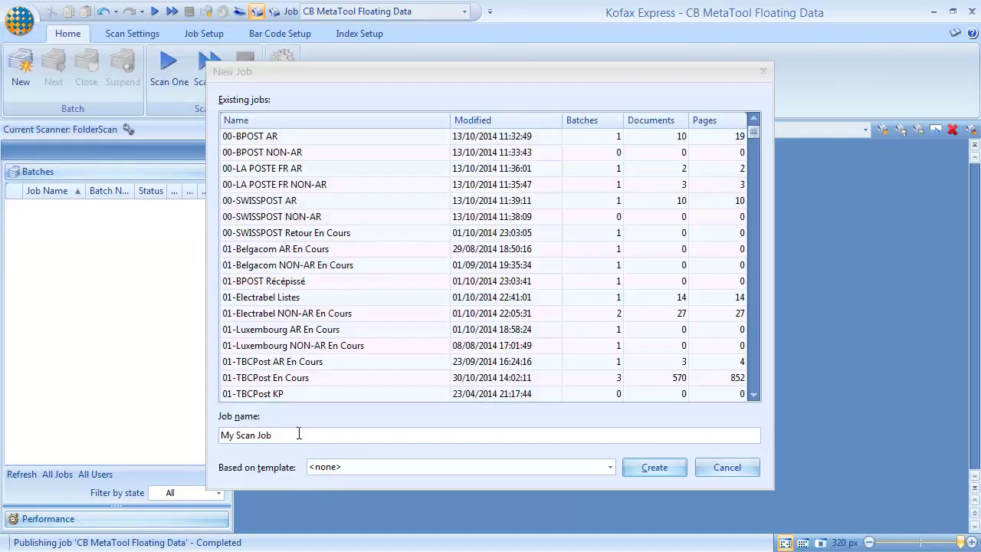
type("Flo")
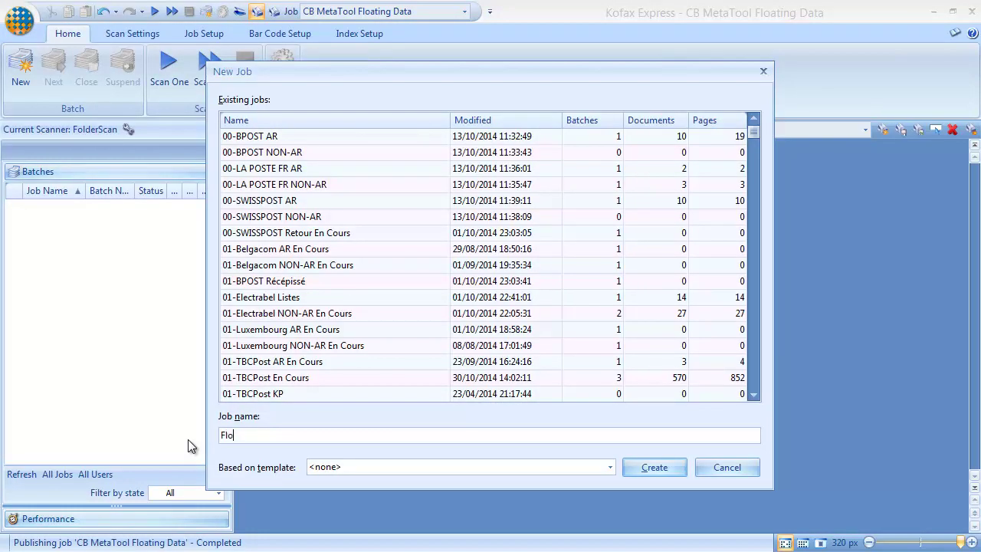
type("ating Data")
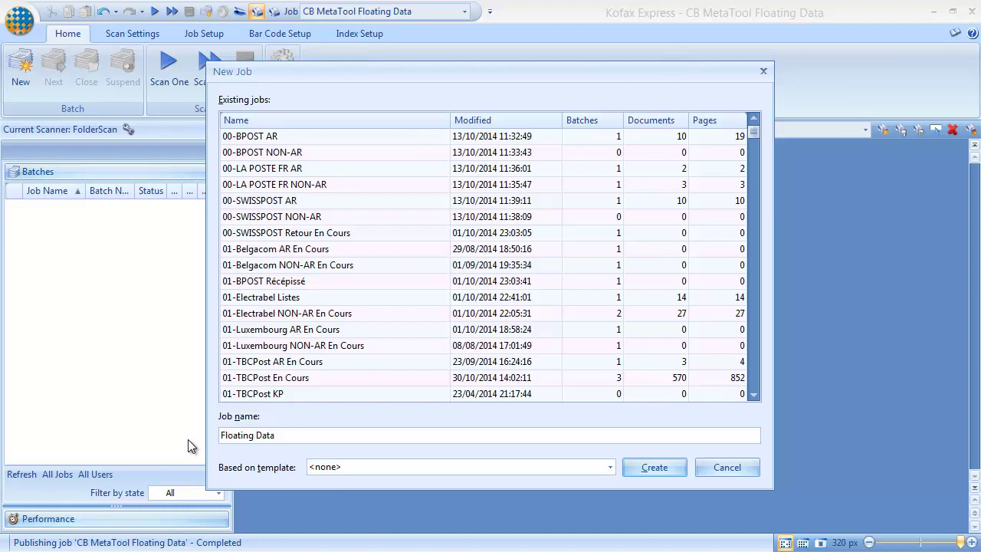
left_click(639, 473)
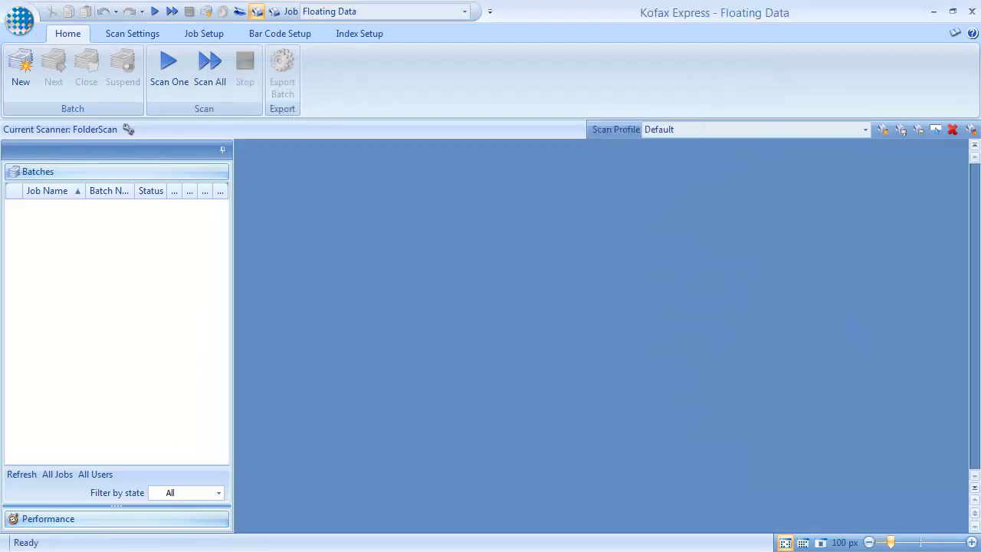
Step: Set the Floating Data job's scan profile to Automatic
left_click(736, 131)
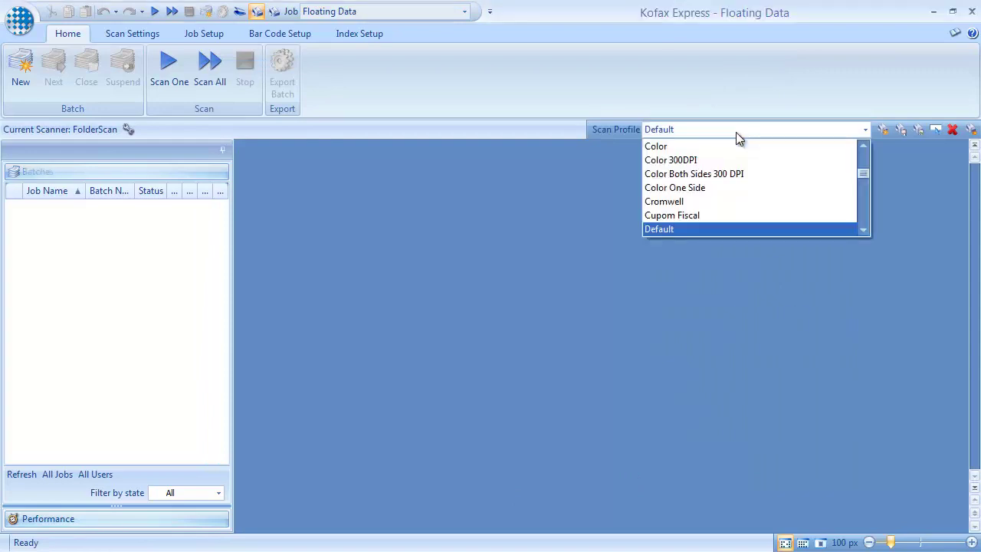
scroll(734, 146, "up", 3)
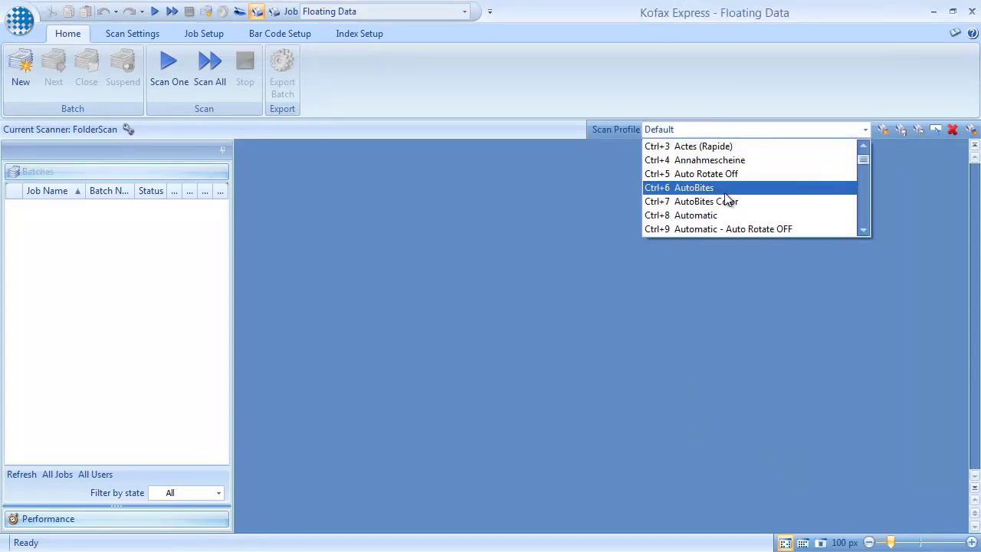
left_click(276, 54)
left_click(203, 33)
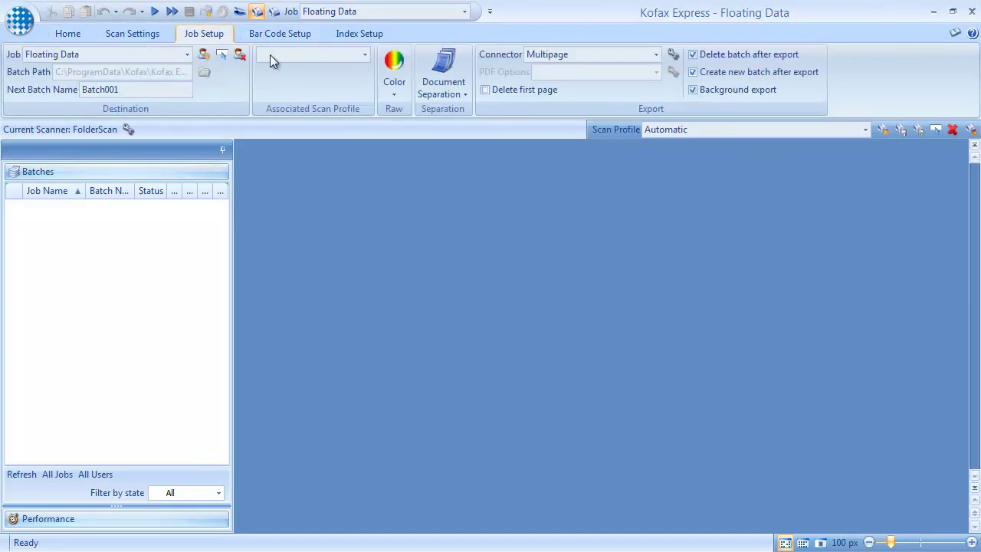
left_click(271, 54)
scroll(318, 114, "down", 1)
left_click(315, 139)
Step: Separate documents every 1 sheet and turn off batch deletion, new batch creation and background export
left_click(441, 92)
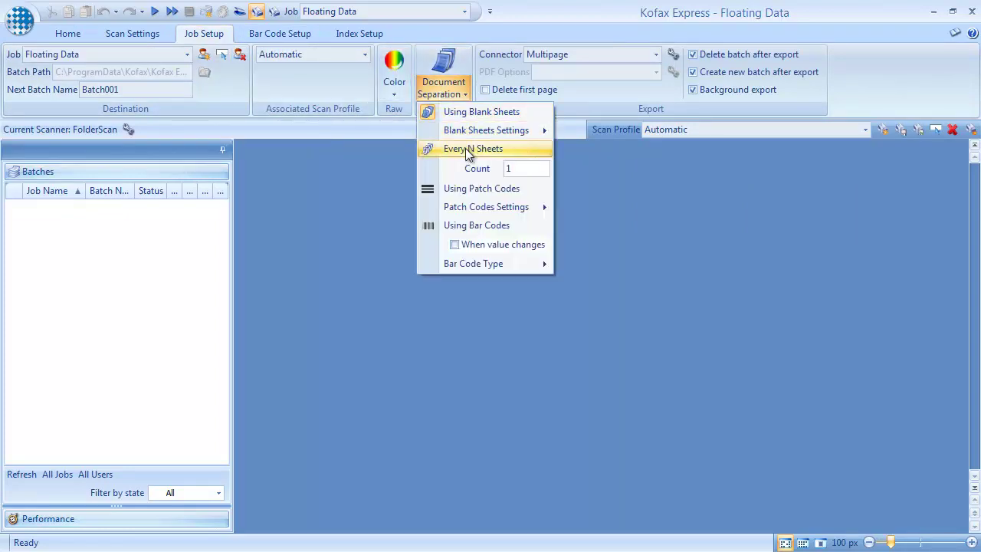
left_click(521, 167)
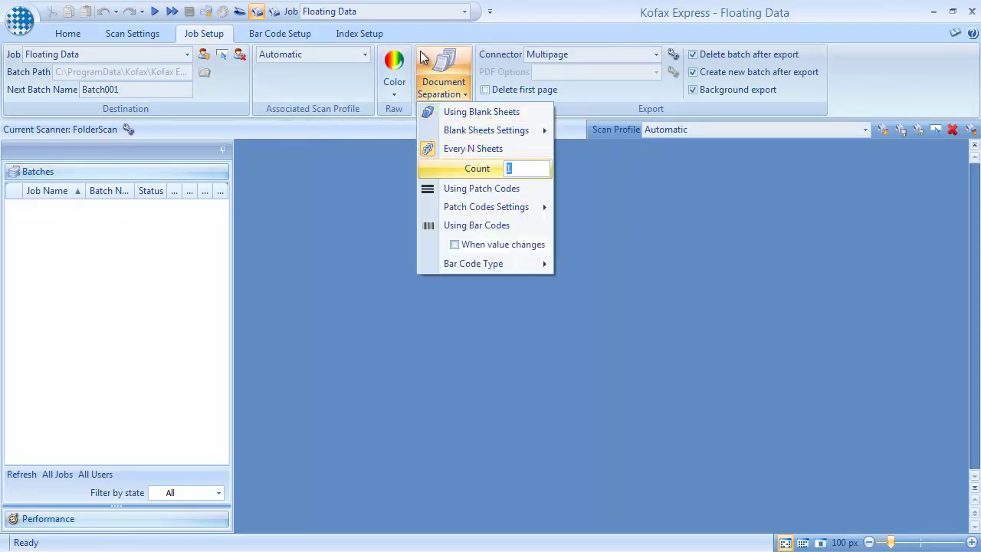
left_click(694, 55)
left_click(693, 72)
left_click(693, 90)
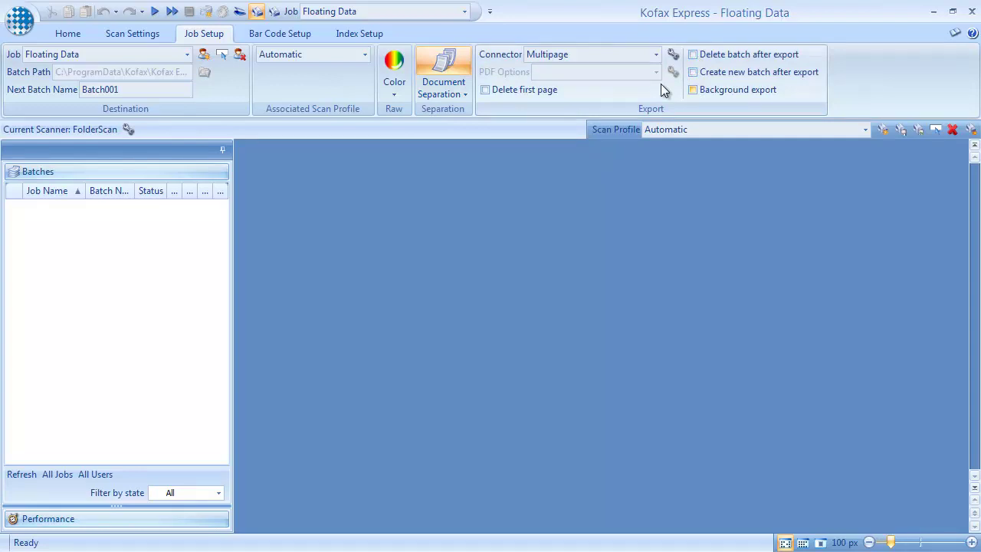
Step: Scan all pages into Batch001 and add index fields Full Text, Account Nr. and Reference
left_click(65, 33)
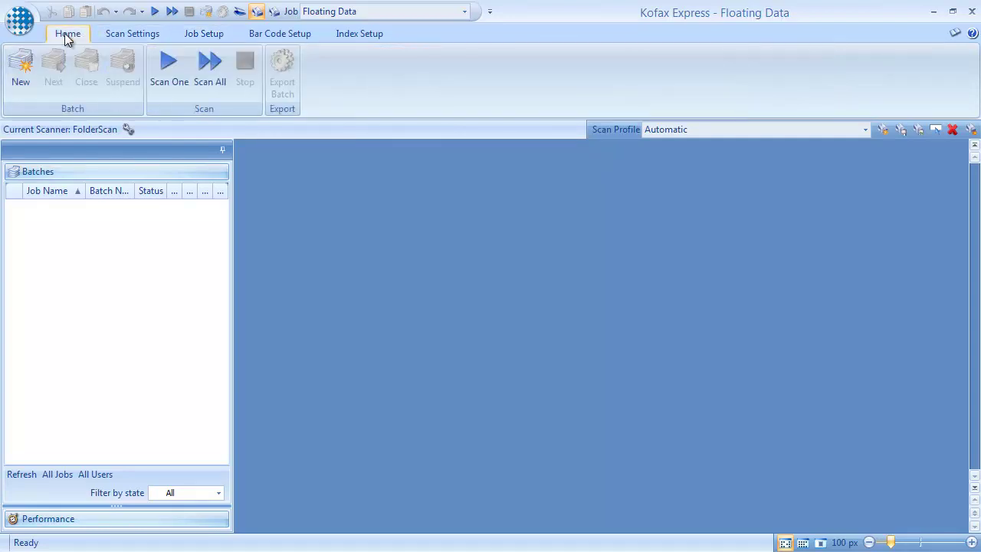
left_click(210, 83)
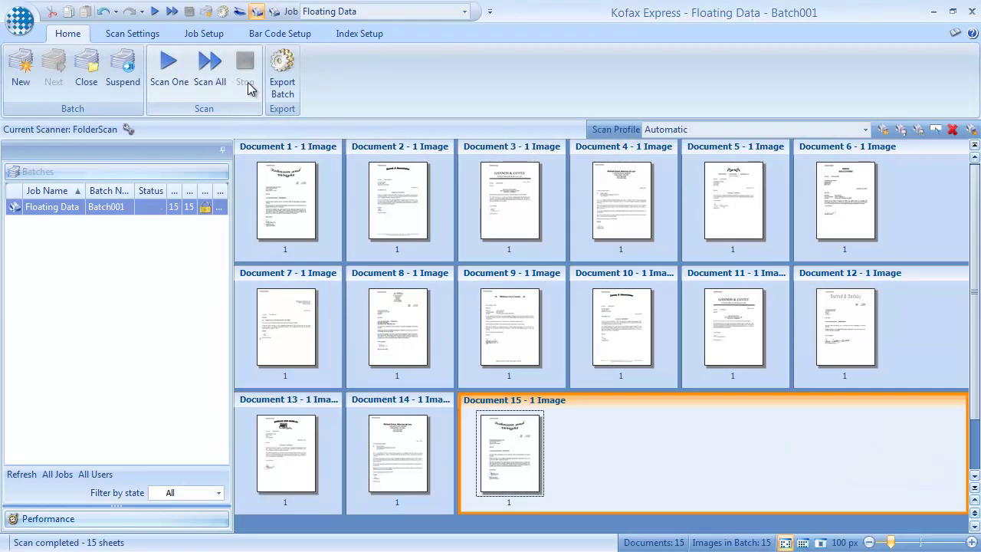
left_click(368, 35)
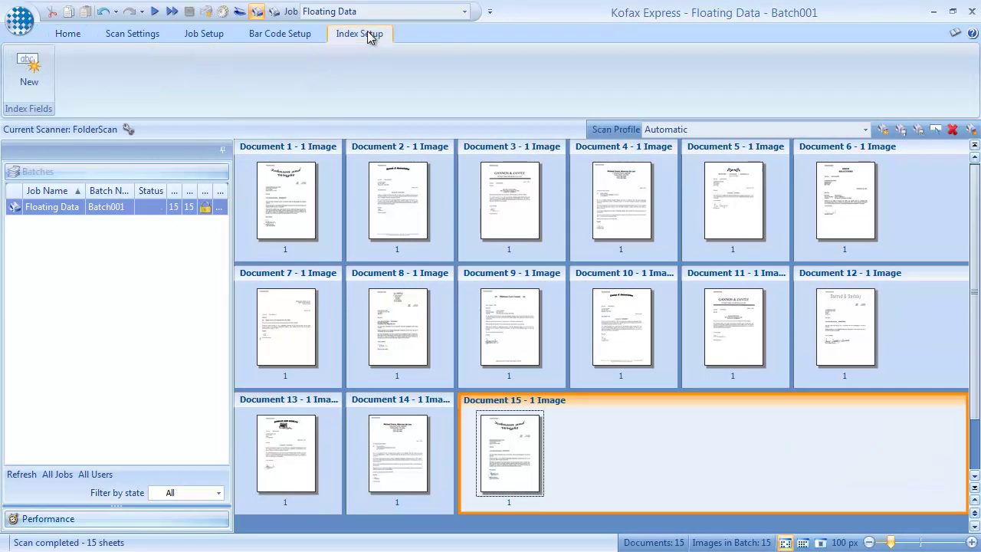
left_click(29, 73)
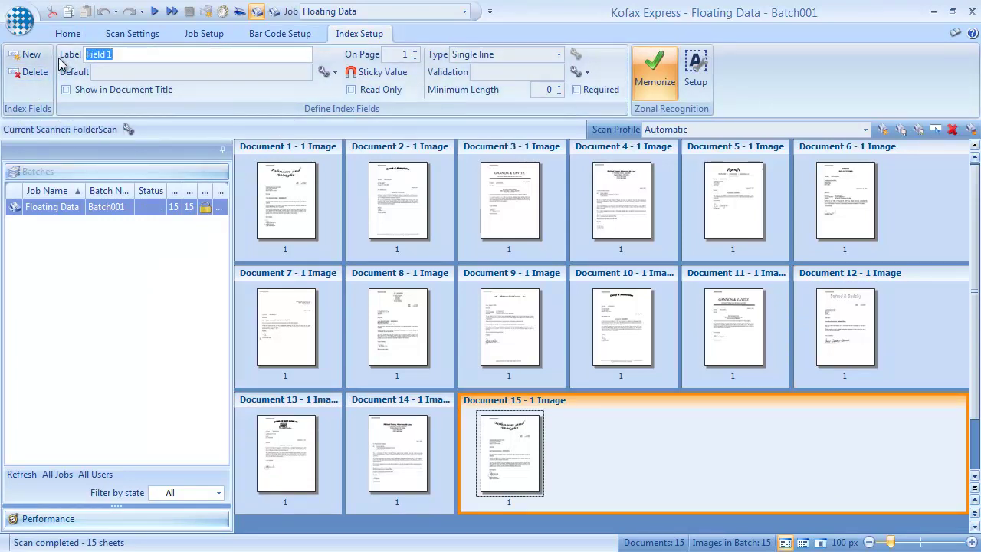
type("Full T")
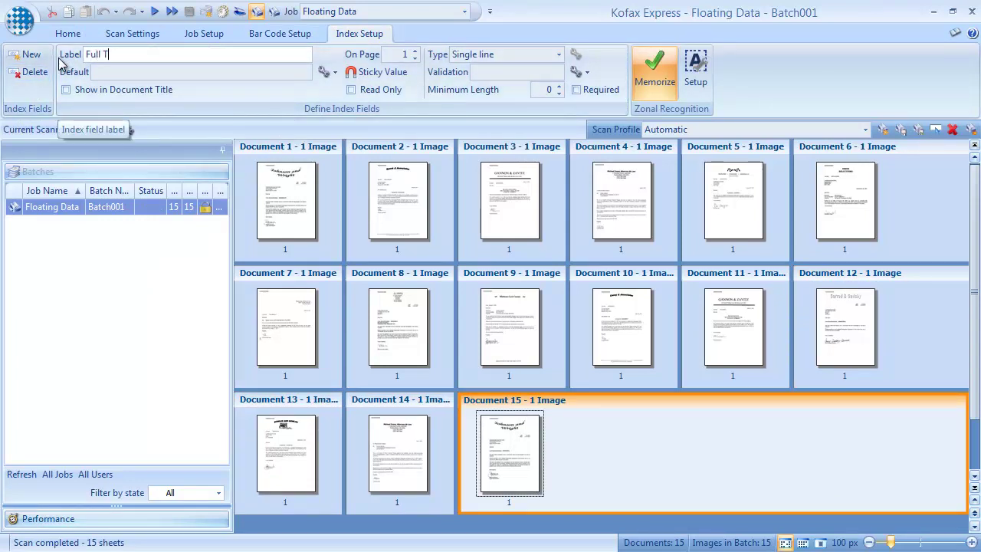
type("ext")
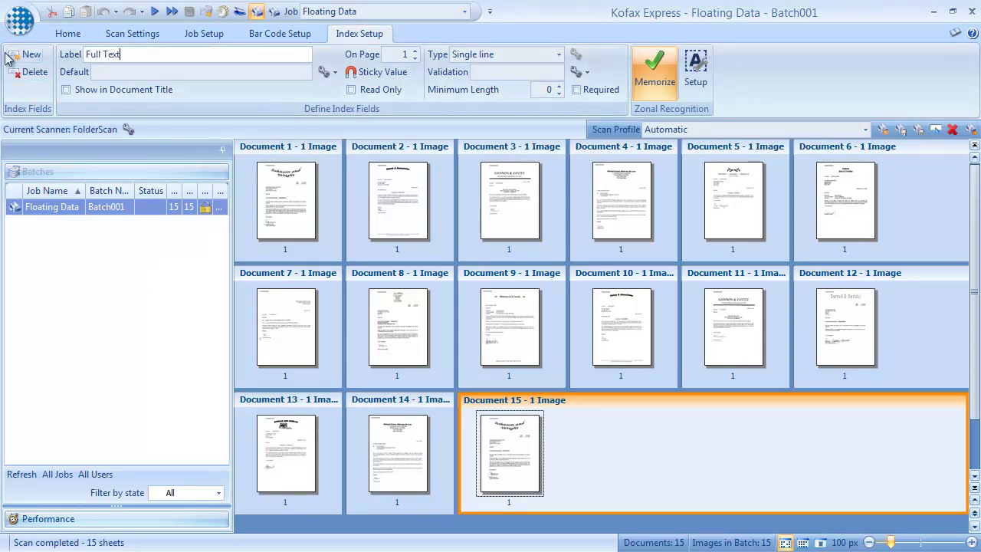
left_click(28, 55)
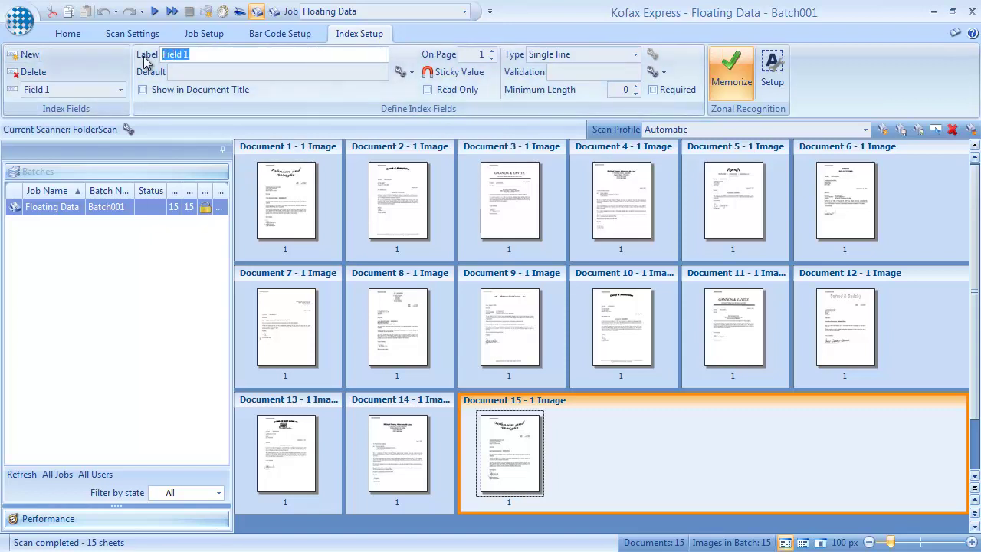
type("Account Nr.")
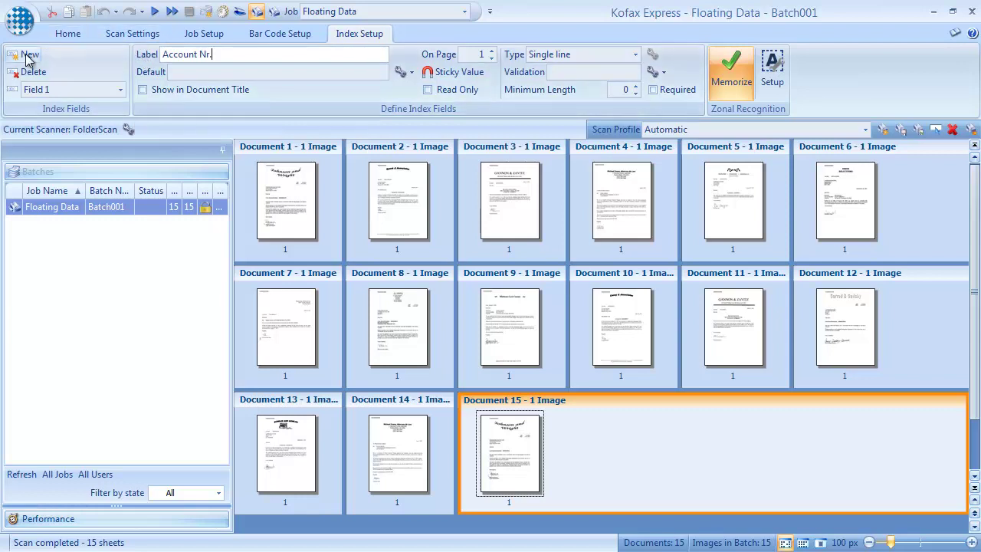
left_click(30, 55)
type("Reference")
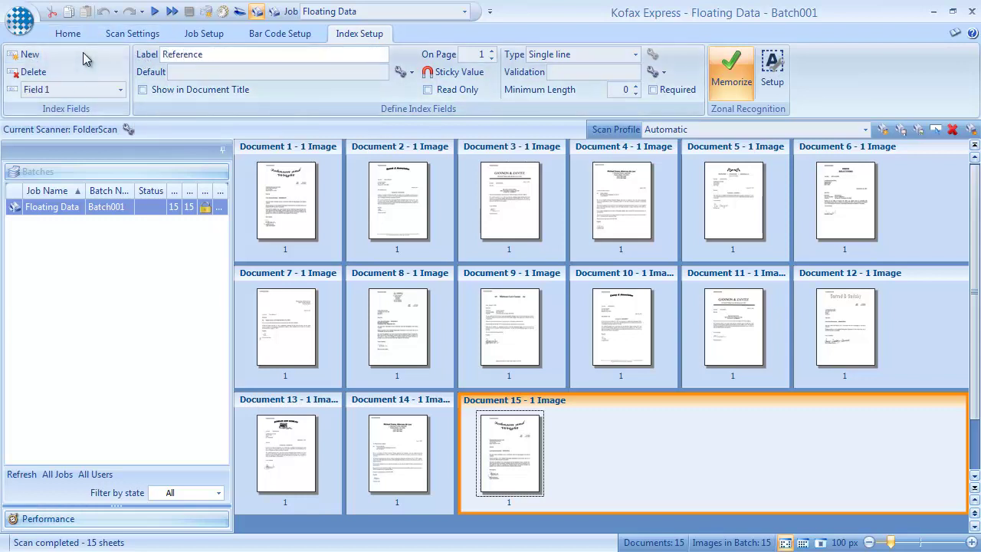
Step: Select MetaTool as the job's export connector and open its settings
left_click(200, 36)
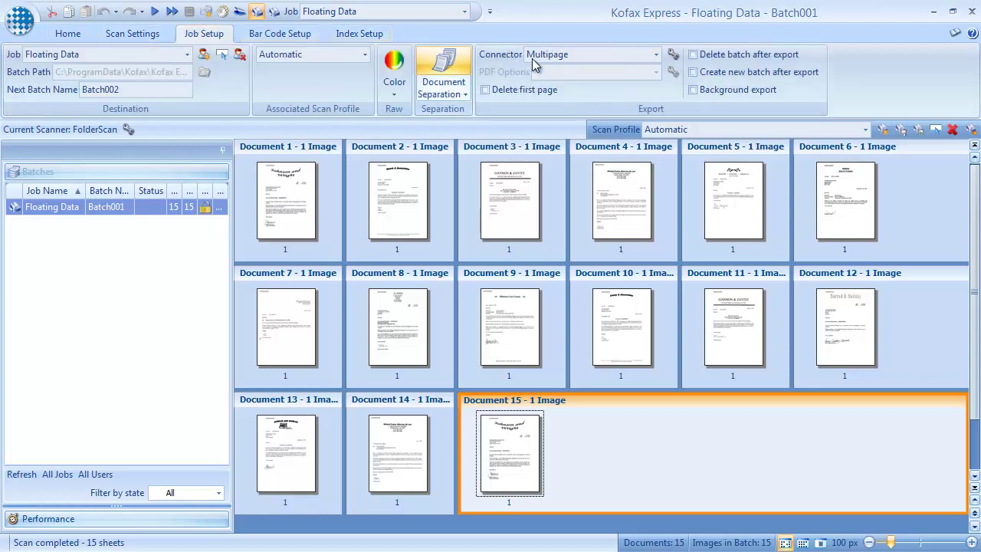
left_click(556, 55)
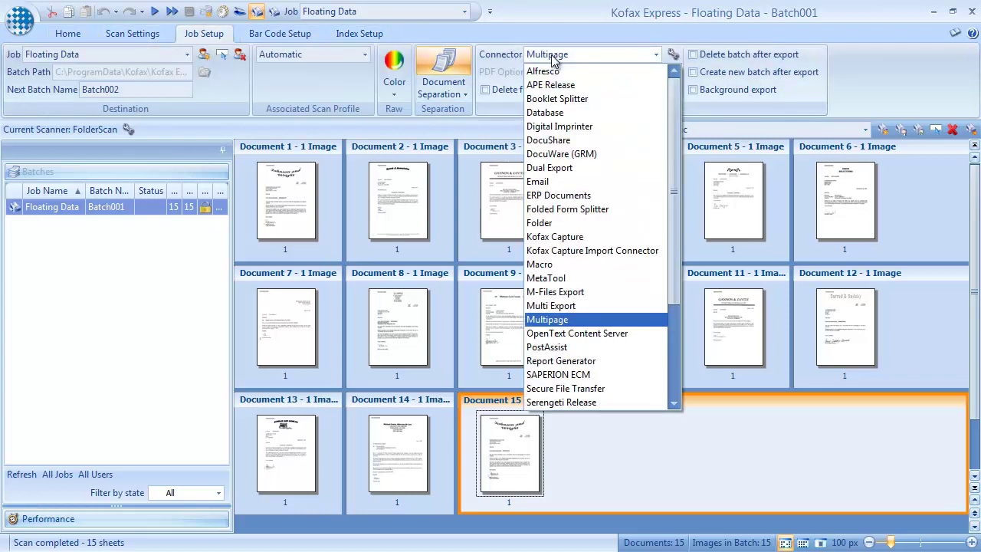
left_click(587, 278)
left_click(673, 55)
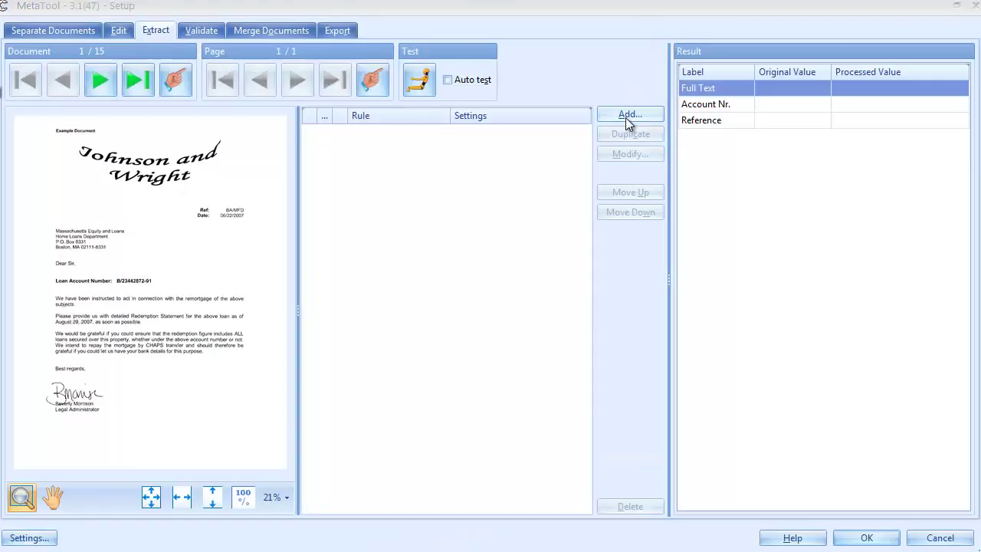
Step: Add an Advanced OCR rule reading the full page into Full Text
left_click(628, 116)
mouse_move(630, 133)
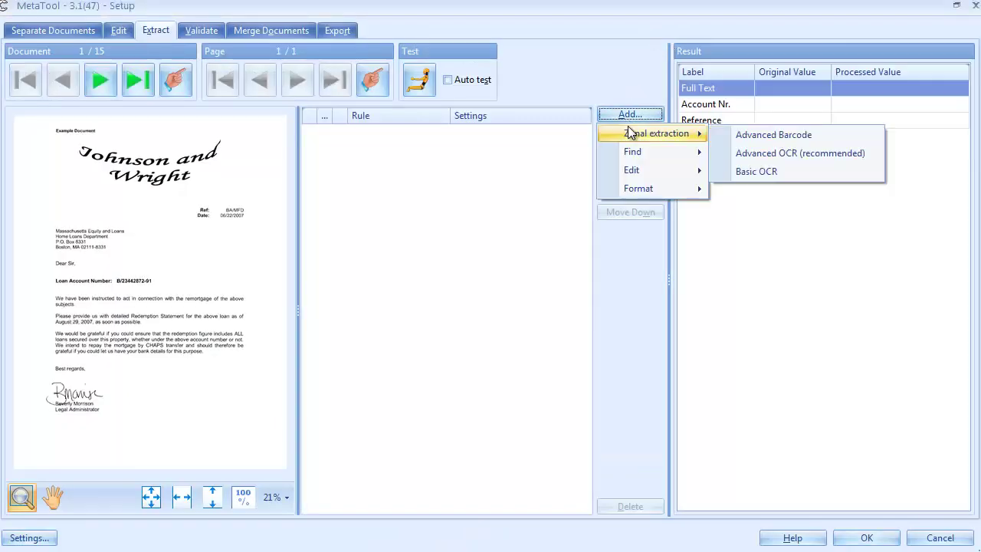
left_click(780, 154)
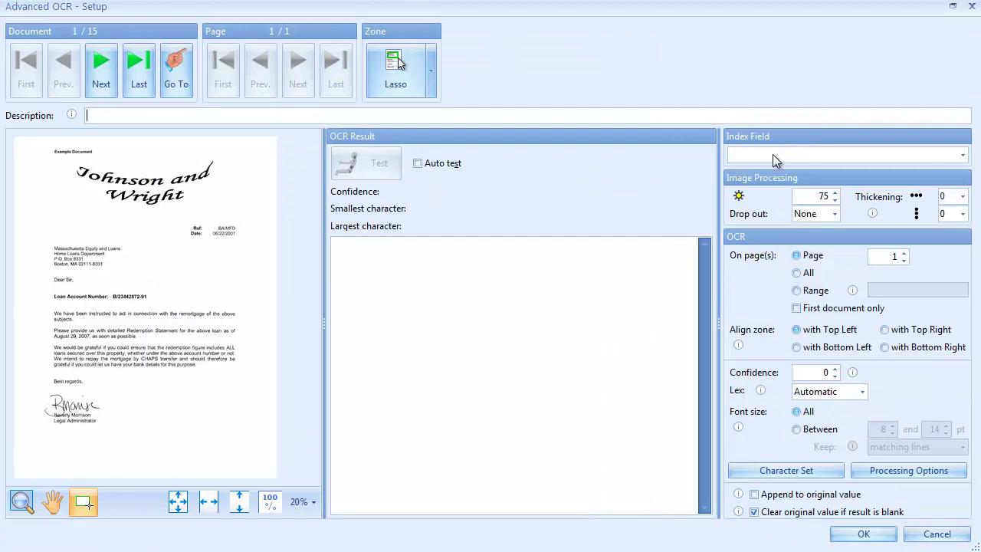
left_click(772, 154)
left_click(763, 171)
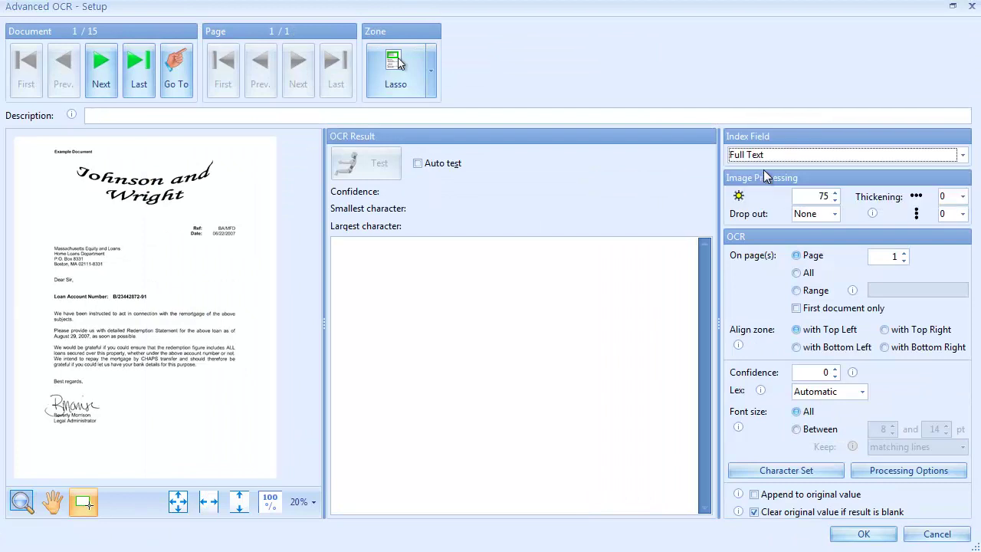
left_click(430, 70)
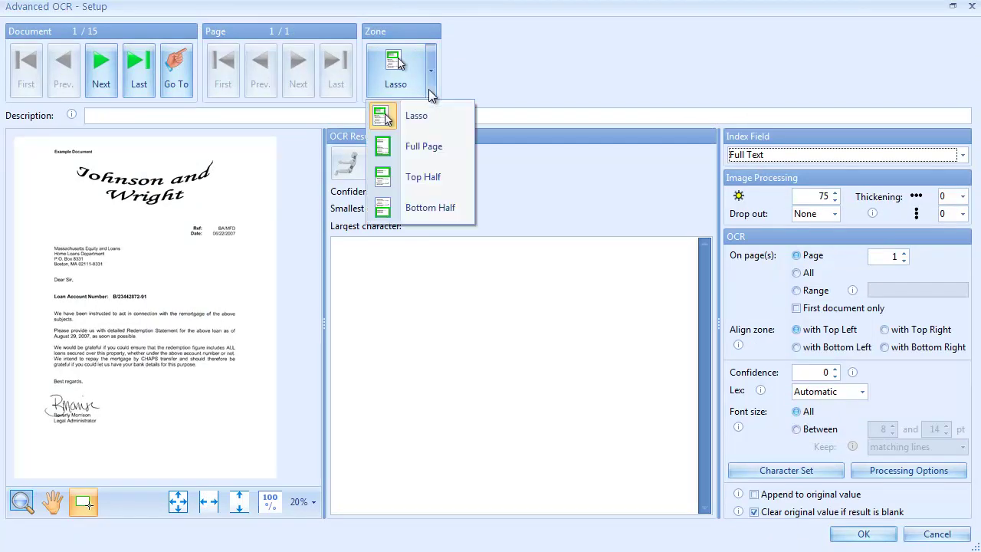
left_click(434, 146)
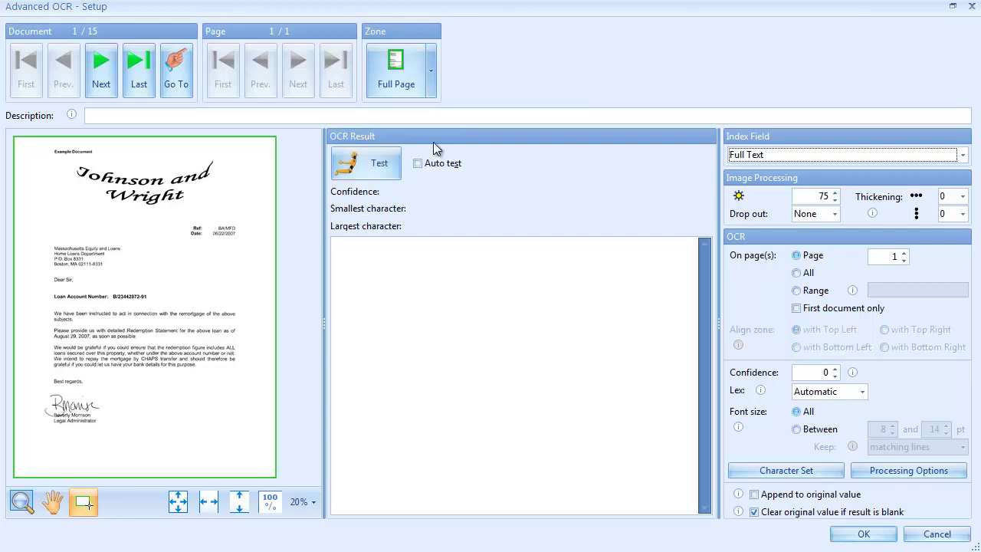
Step: Restrict the OCR character set to English characters only
left_click(778, 464)
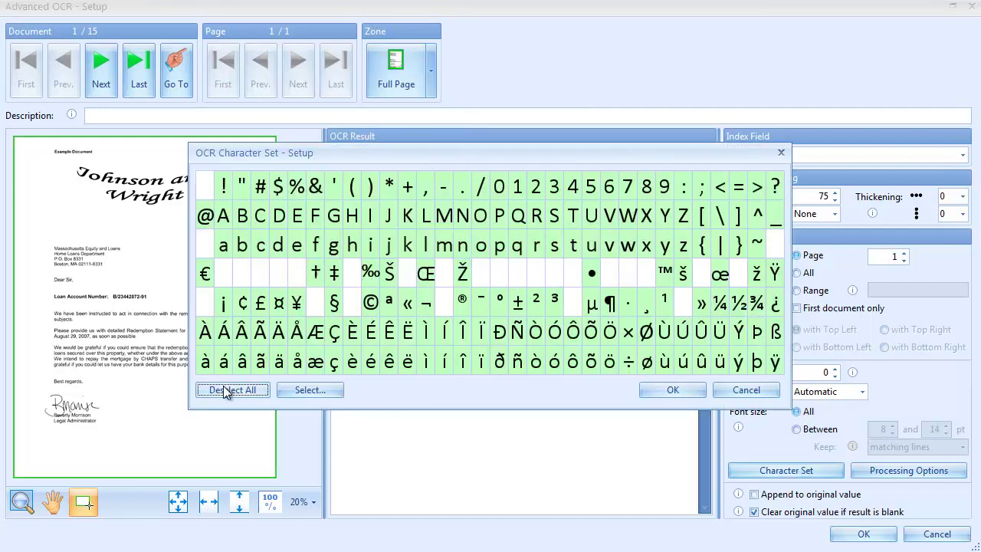
left_click(232, 390)
left_click(299, 393)
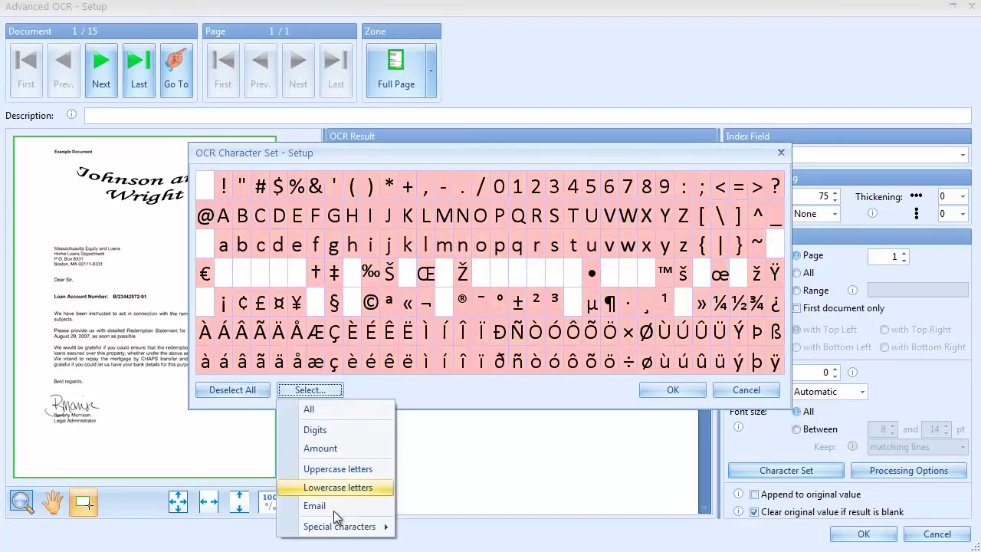
mouse_move(341, 529)
mouse_move(475, 541)
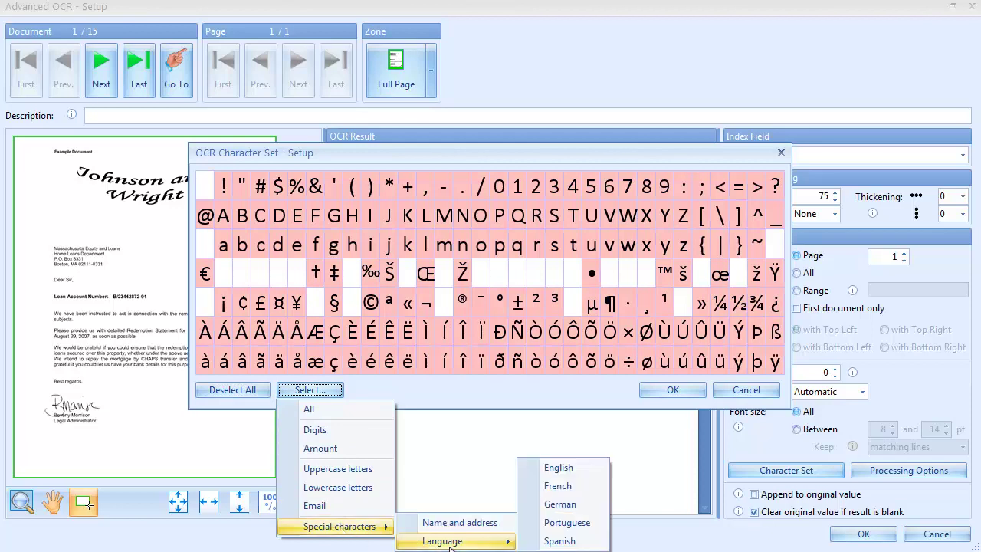
left_click(555, 469)
left_click(665, 390)
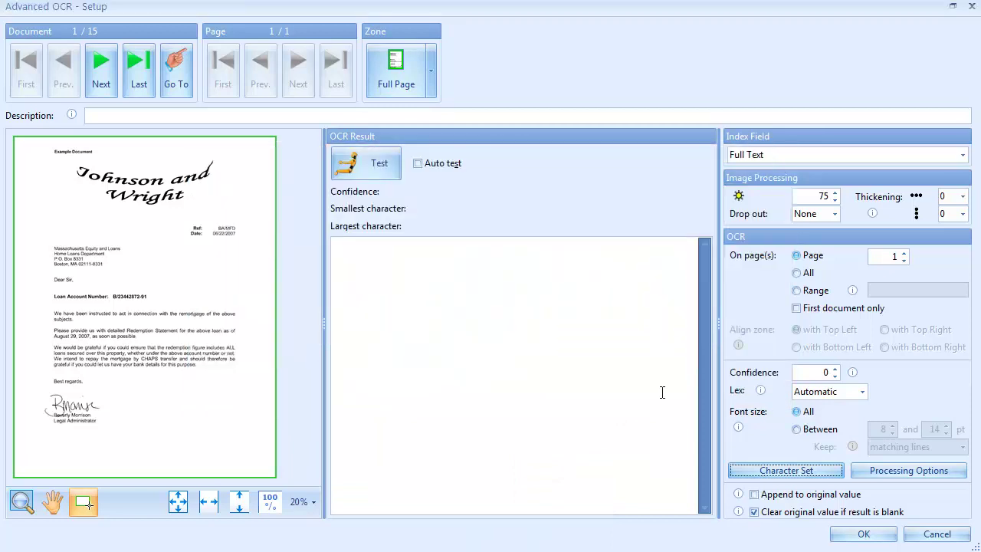
Step: Test the OCR on three documents, checking the Ref and Account Number lines, then accept
left_click(371, 168)
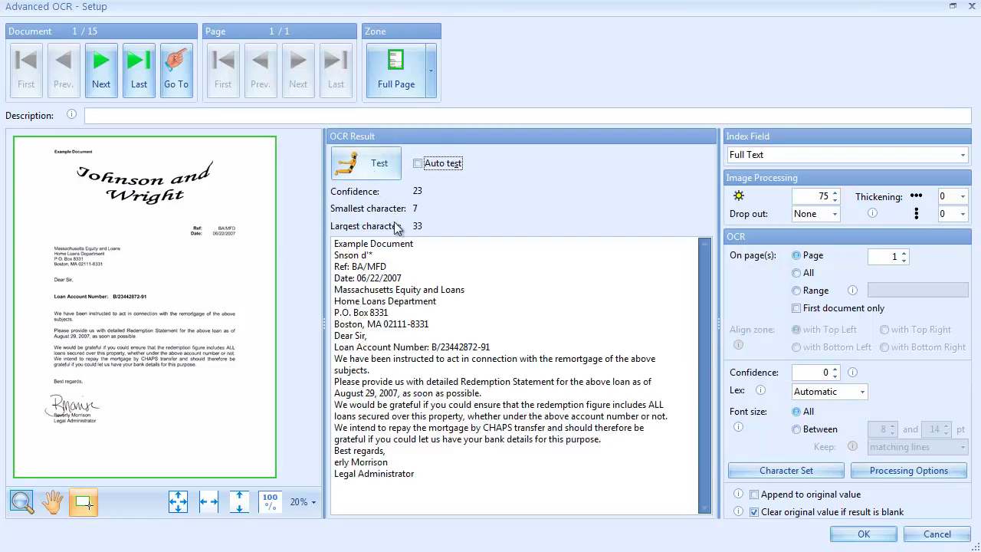
left_click_drag(396, 265, 331, 267)
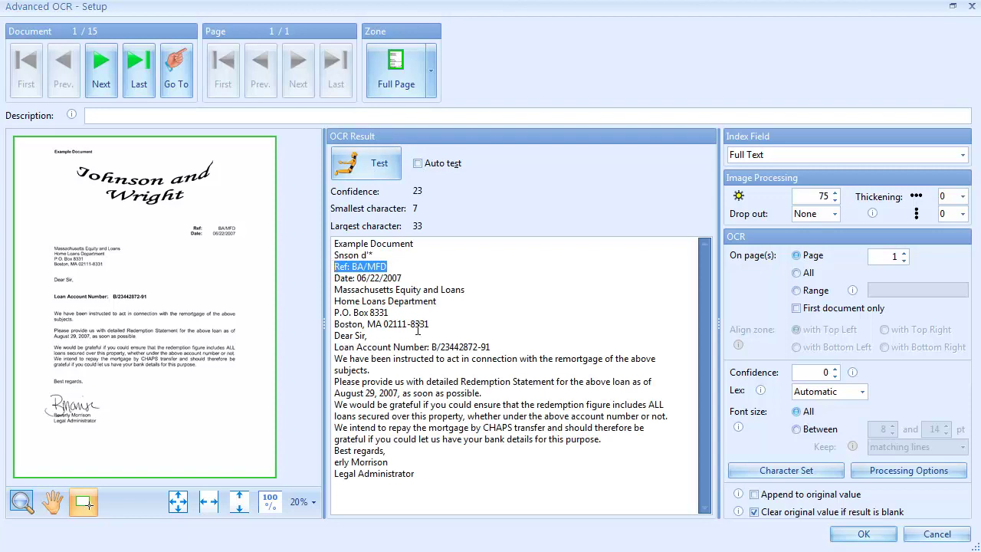
left_click_drag(493, 347, 318, 349)
left_click(103, 80)
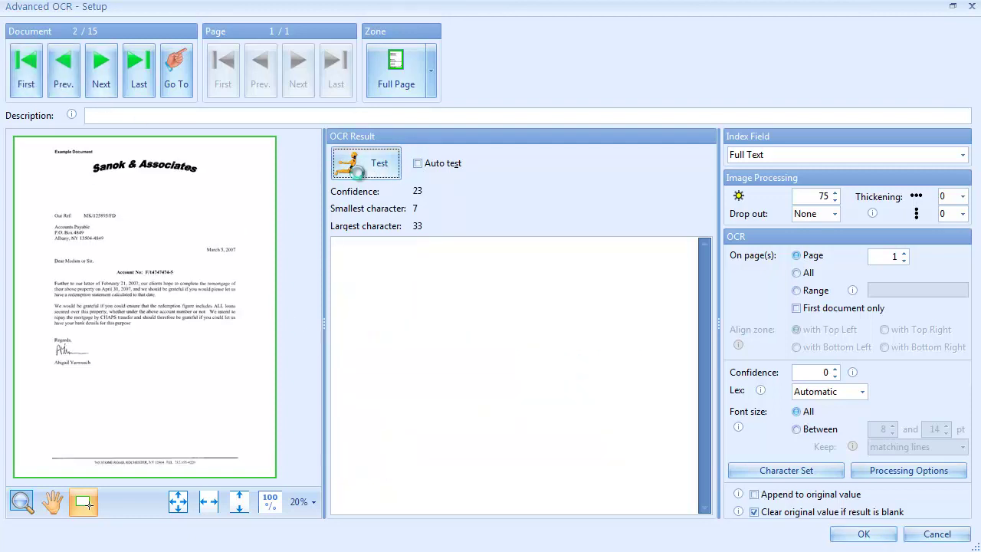
left_click(338, 169)
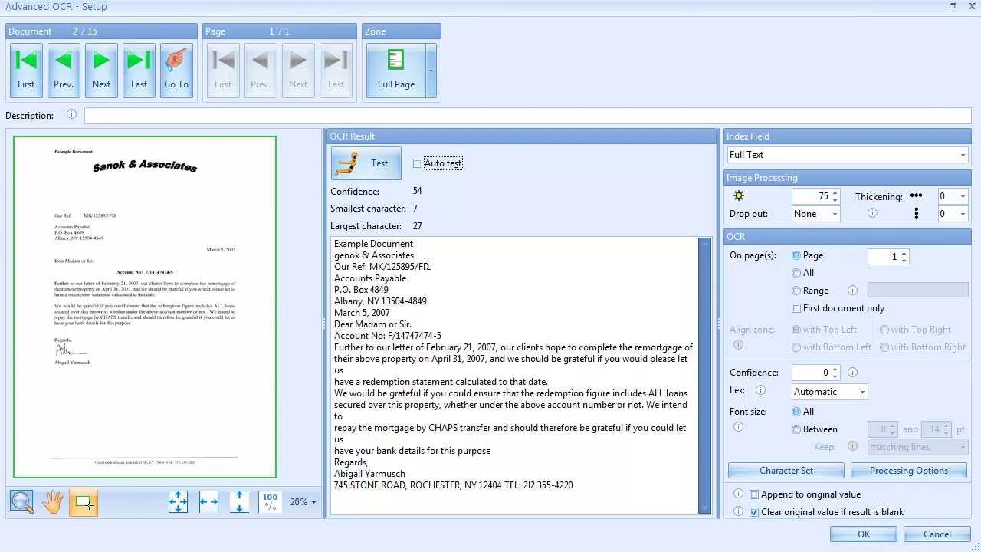
left_click_drag(430, 266, 315, 266)
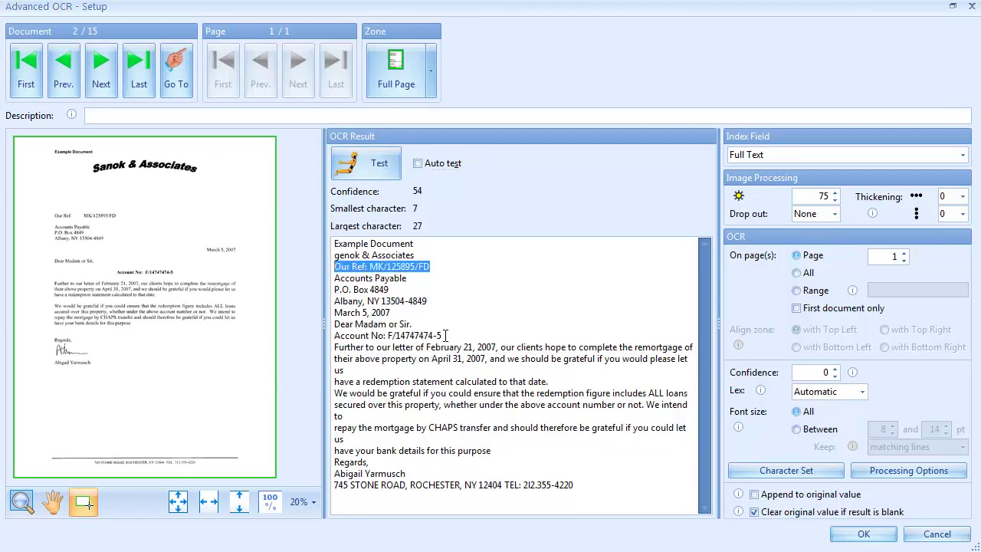
left_click_drag(445, 336, 304, 340)
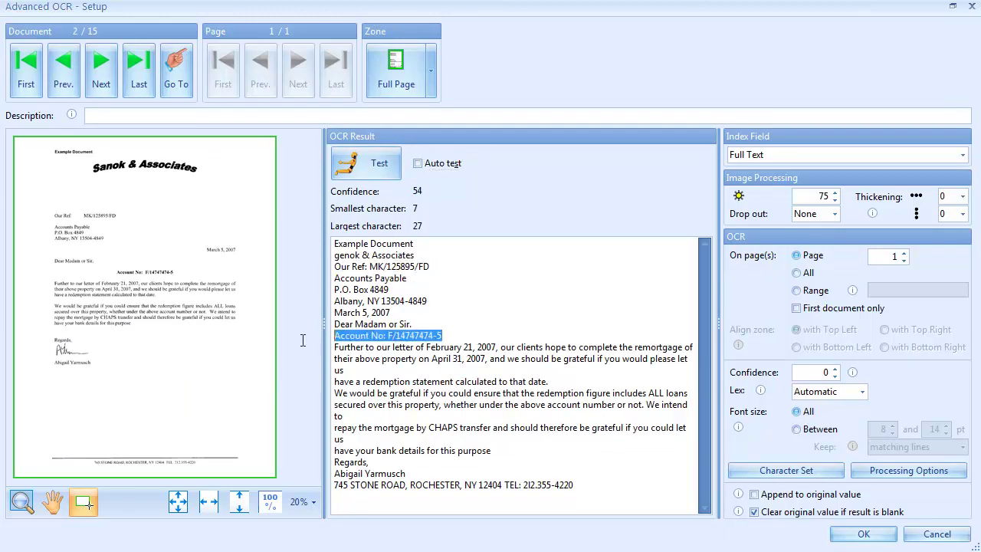
left_click(101, 84)
left_click(361, 167)
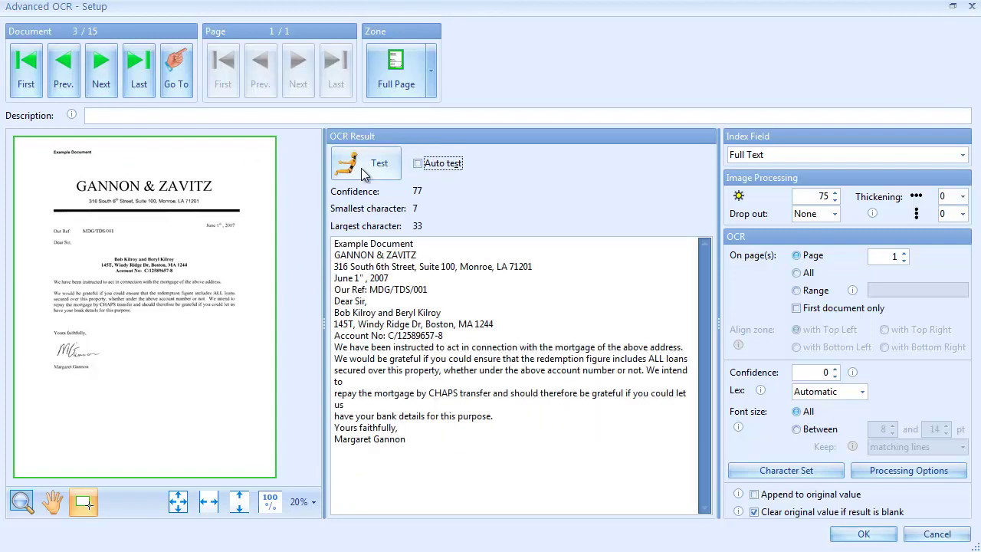
left_click_drag(433, 289, 313, 292)
left_click_drag(453, 336, 337, 339)
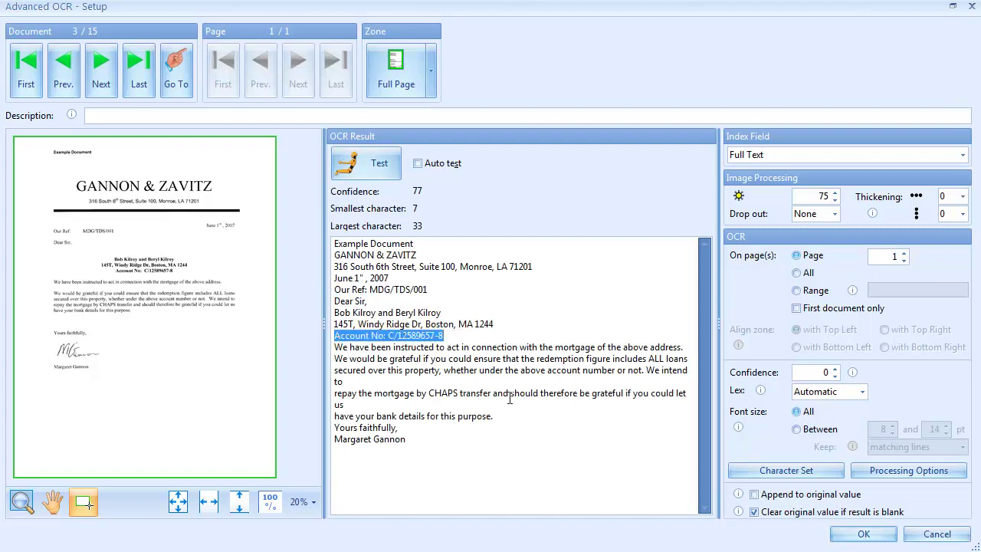
left_click(866, 536)
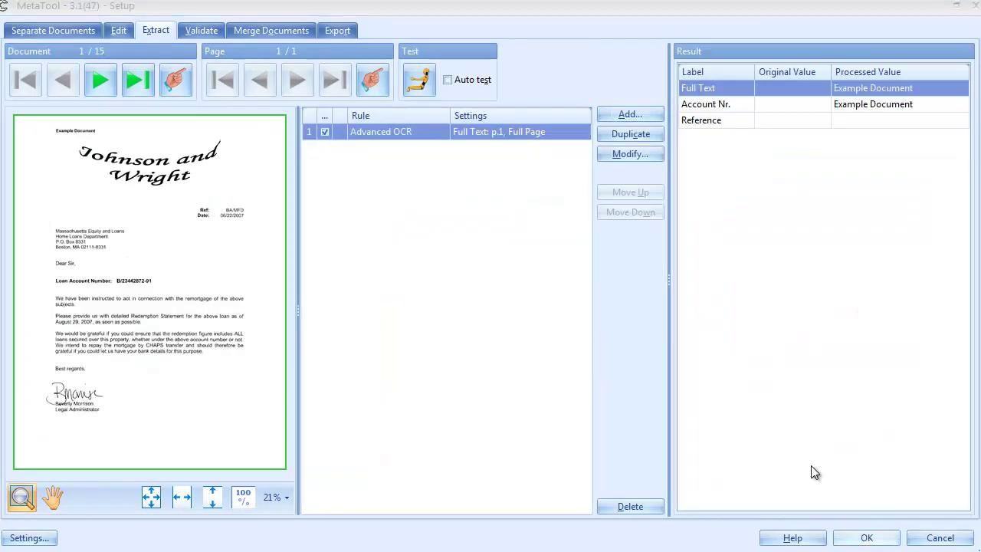
left_click(638, 115)
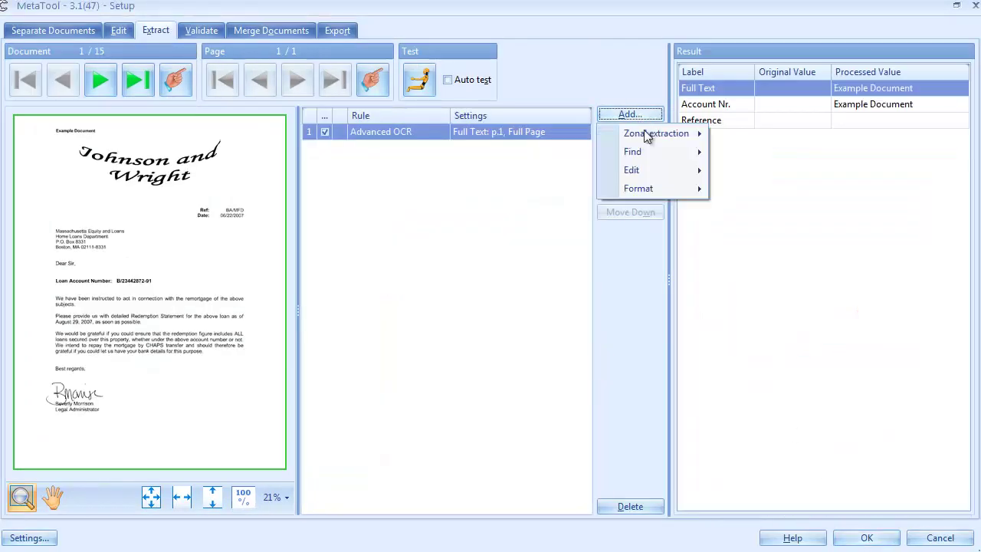
mouse_move(649, 166)
left_click(747, 249)
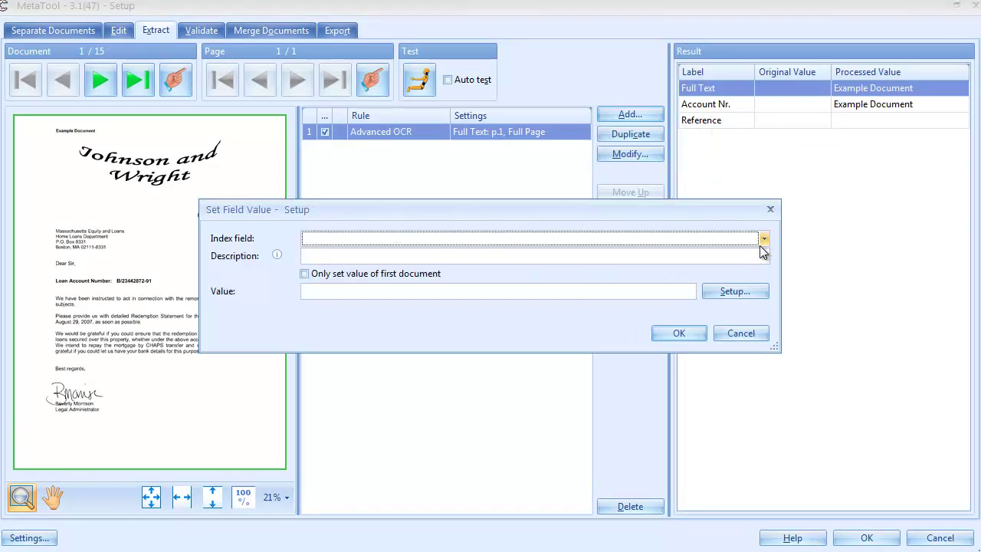
left_click(461, 241)
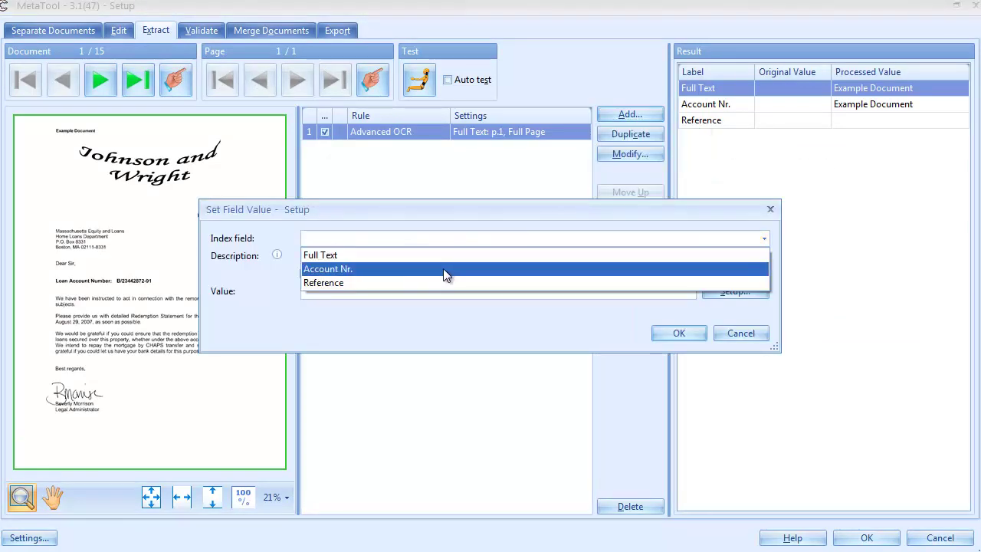
left_click(443, 269)
left_click(730, 293)
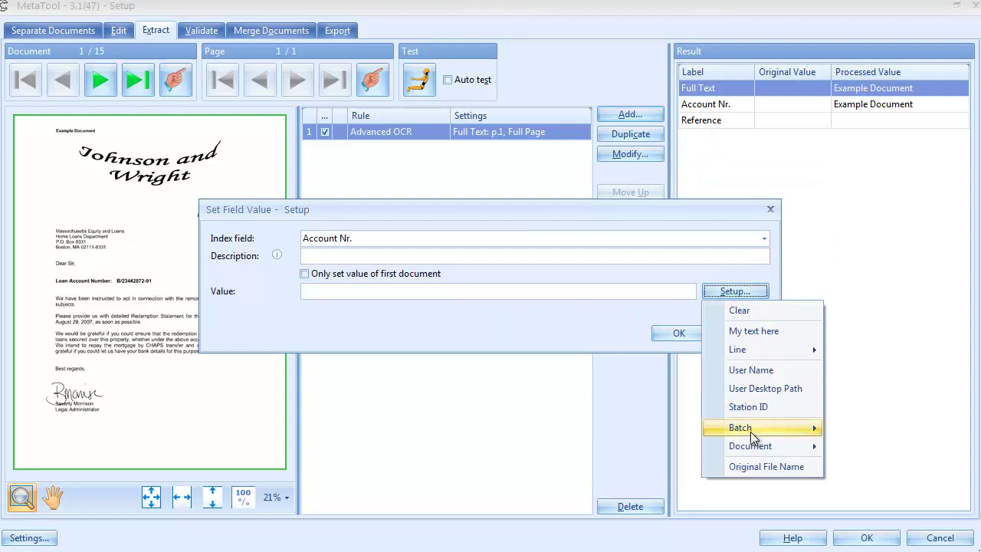
mouse_move(750, 444)
mouse_move(642, 541)
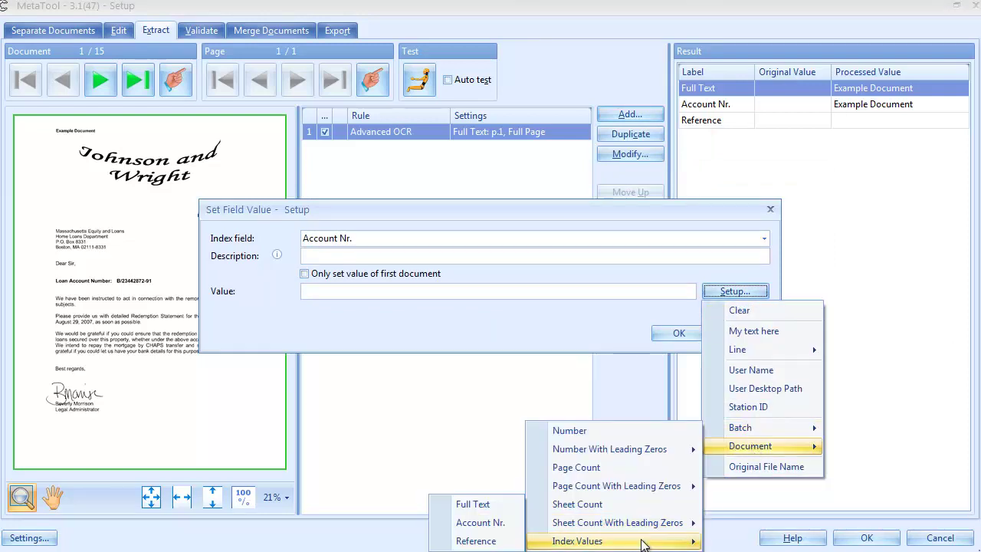
left_click(473, 504)
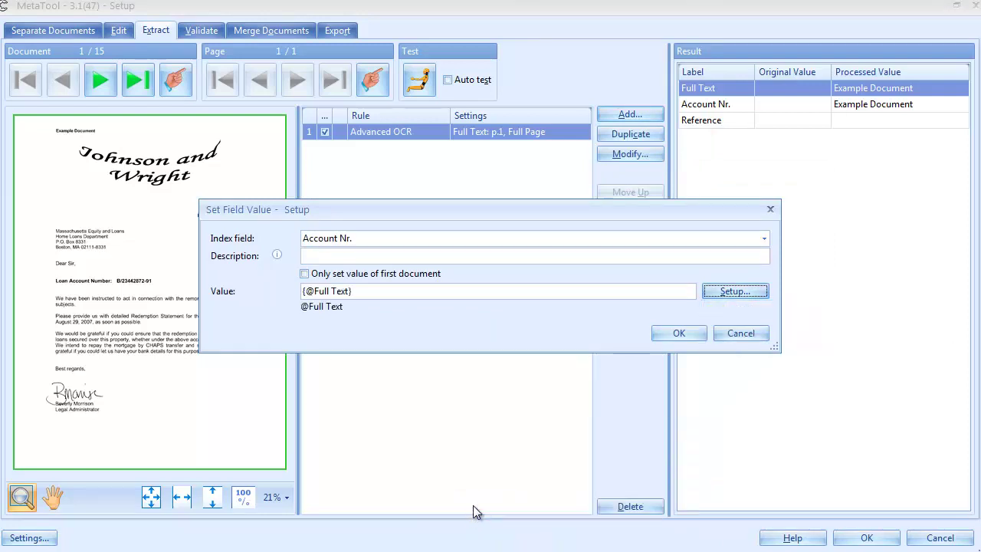
left_click(671, 335)
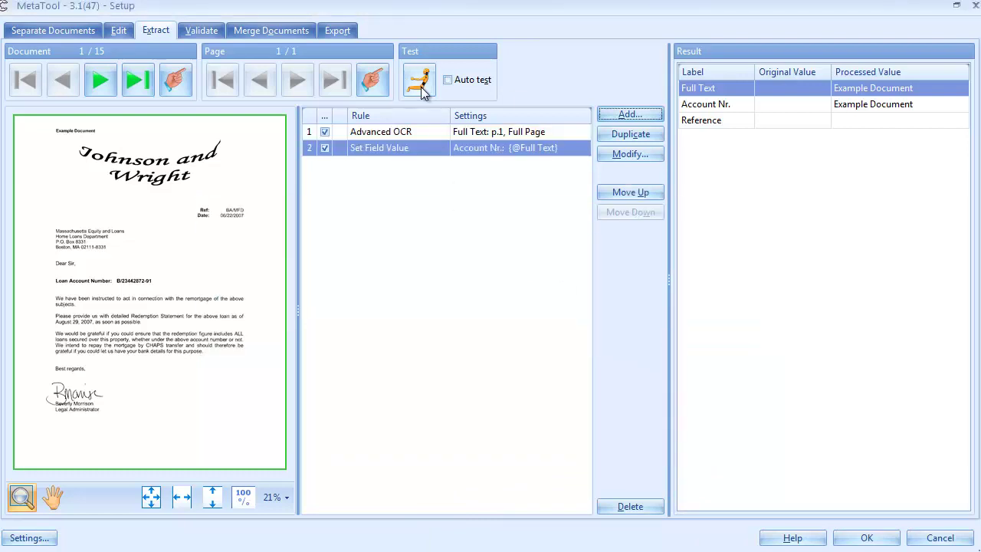
Step: Test the rules and inspect the whole letter text now in Account Nr
left_click(420, 86)
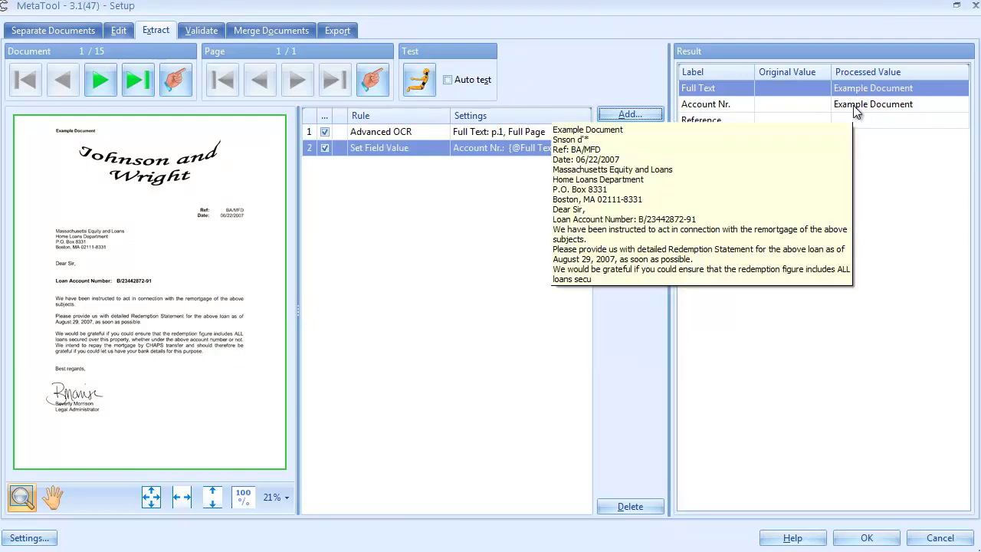
double_click(856, 111)
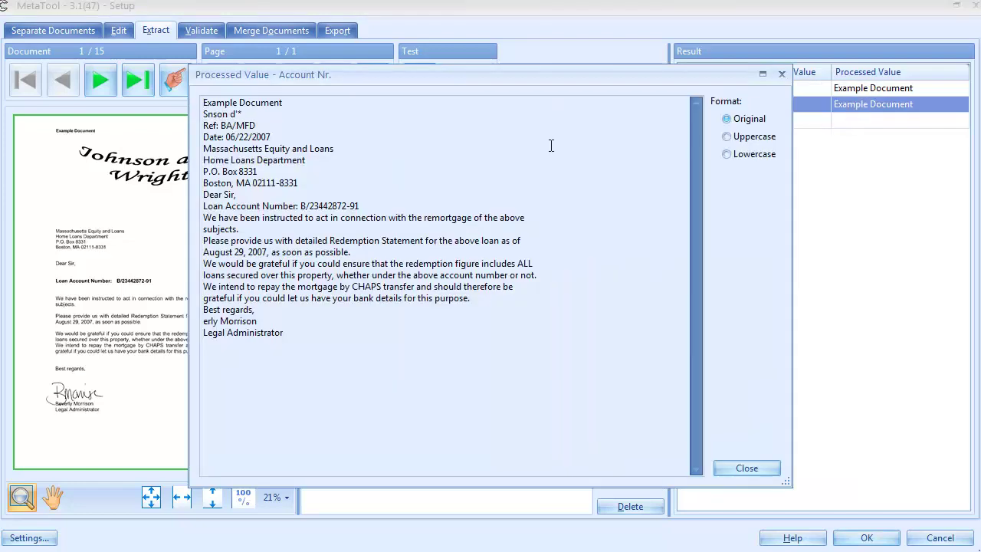
left_click_drag(207, 103, 296, 355)
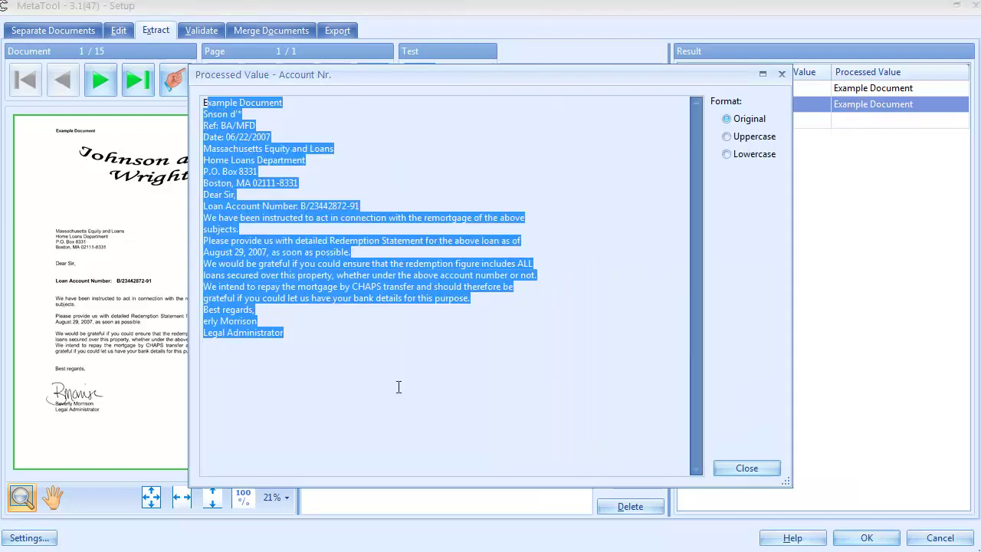
Step: Add a find-word-with-mask rule targeting Account Nr
left_click(767, 471)
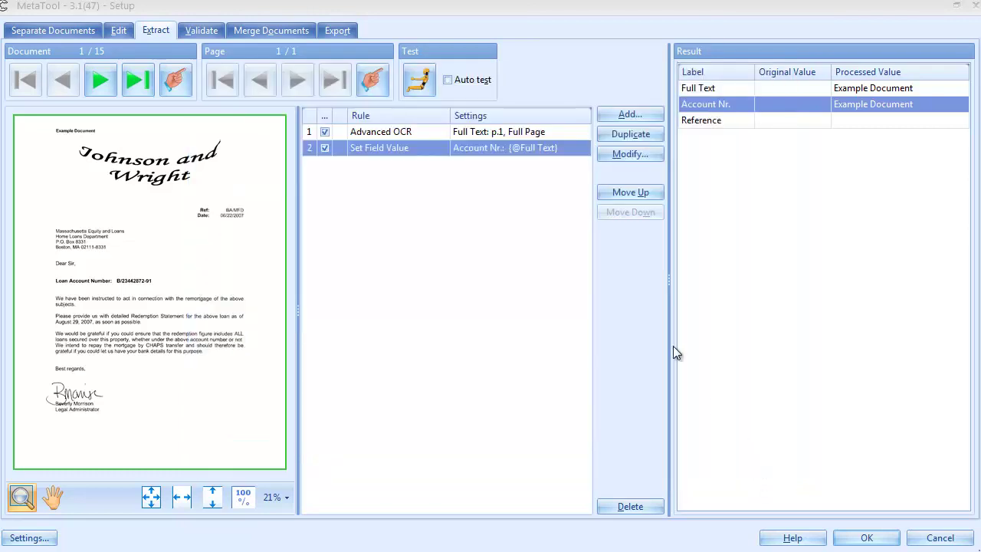
left_click(620, 114)
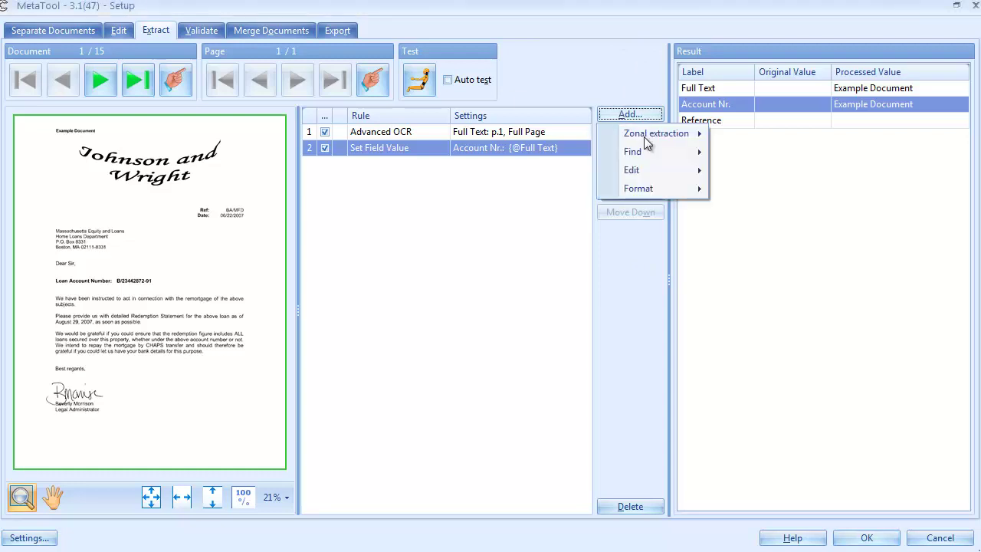
mouse_move(645, 152)
mouse_move(759, 191)
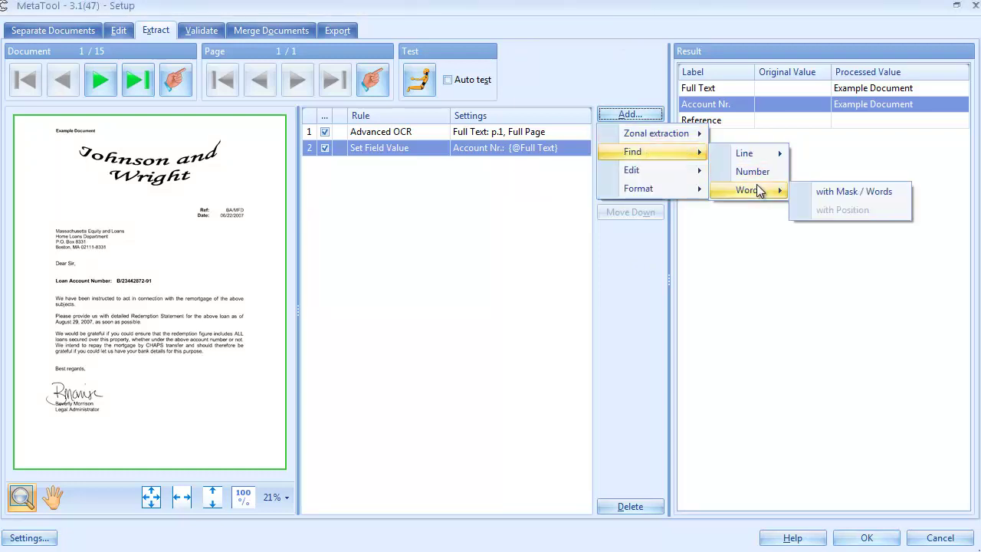
left_click(831, 192)
left_click(396, 51)
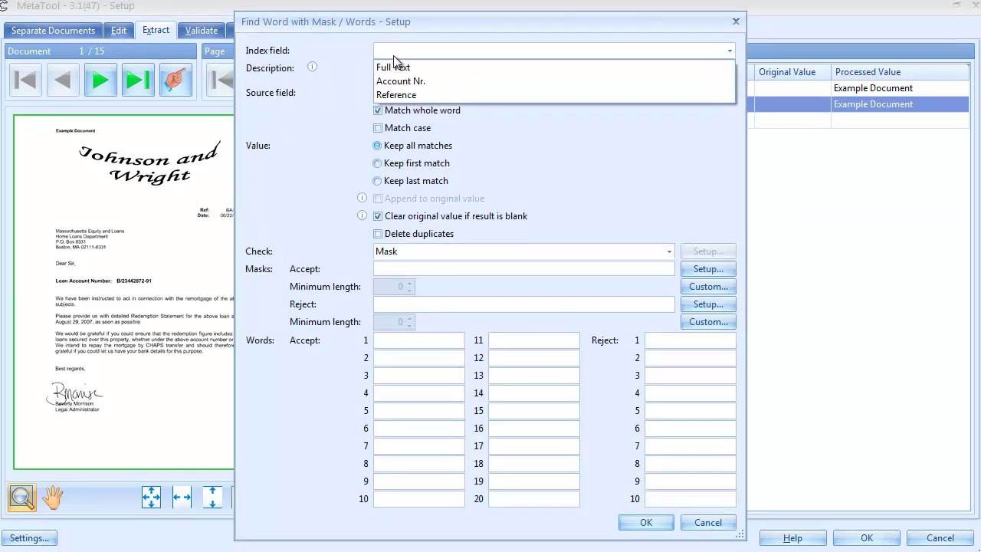
left_click(398, 77)
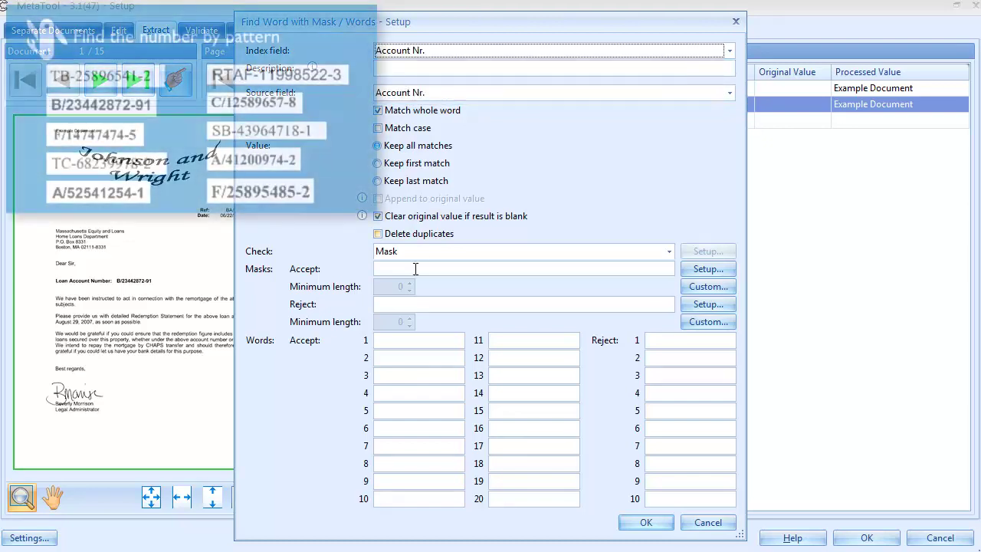
Step: Build the accept mask {A}{C[4]}: one letter then four custom characters
left_click(707, 269)
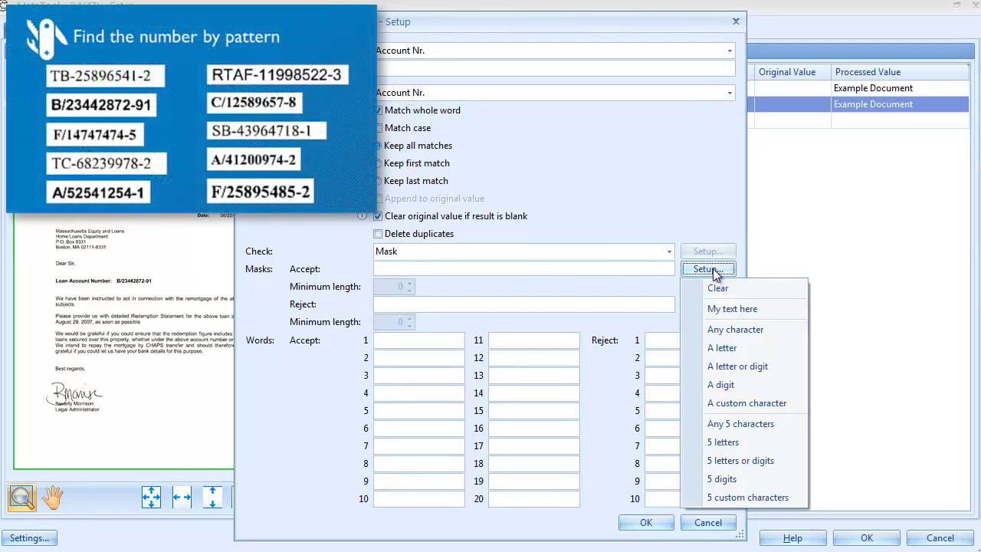
left_click(724, 348)
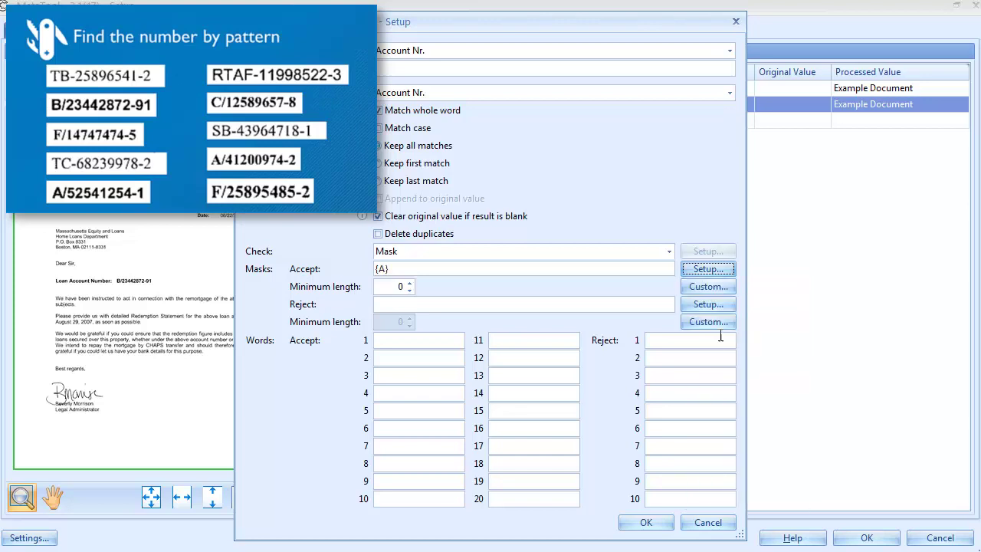
left_click(698, 270)
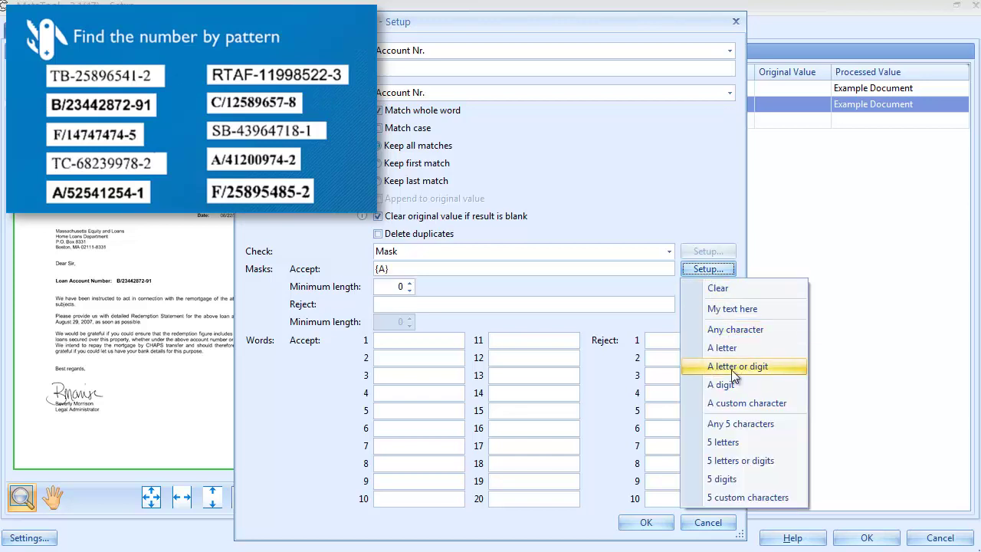
left_click(737, 499)
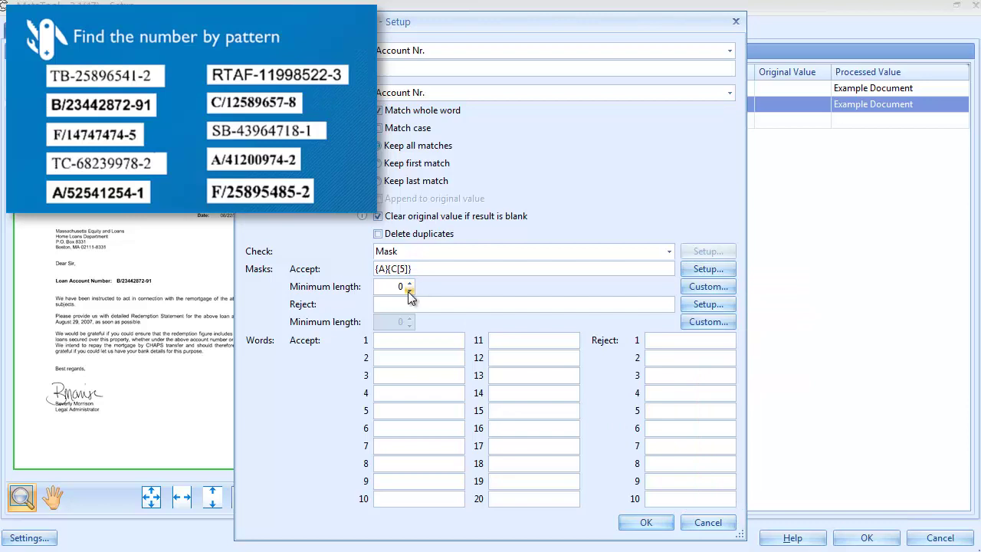
key("BackSpace")
type("4")
Step: Limit custom characters to uppercase and digits, removing the hyphen, comma and period extras
left_click(699, 288)
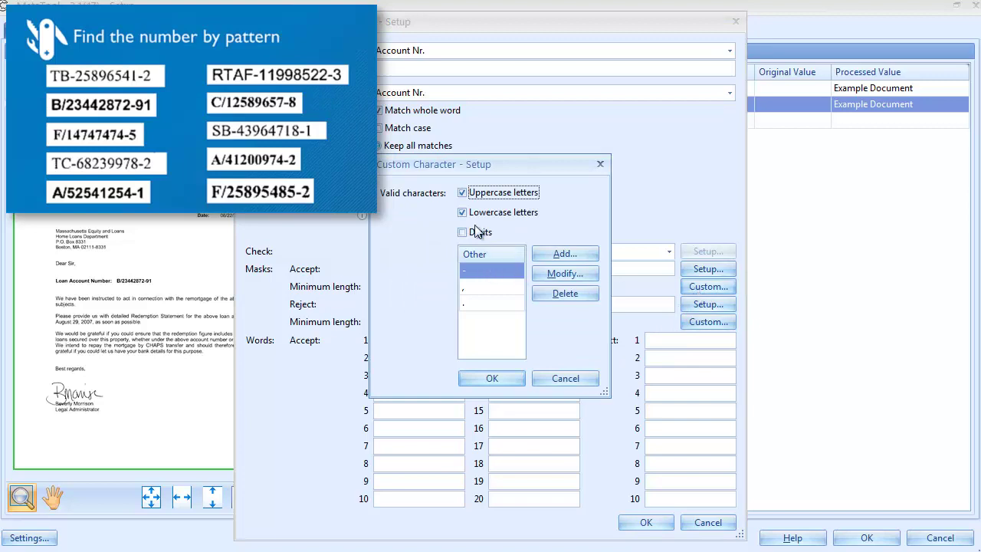
left_click(462, 212)
left_click(462, 232)
left_click(480, 271)
left_click(564, 295)
left_click(563, 293)
left_click(564, 294)
Step: Add '-' and '/' as extra custom characters and confirm the set
left_click(564, 256)
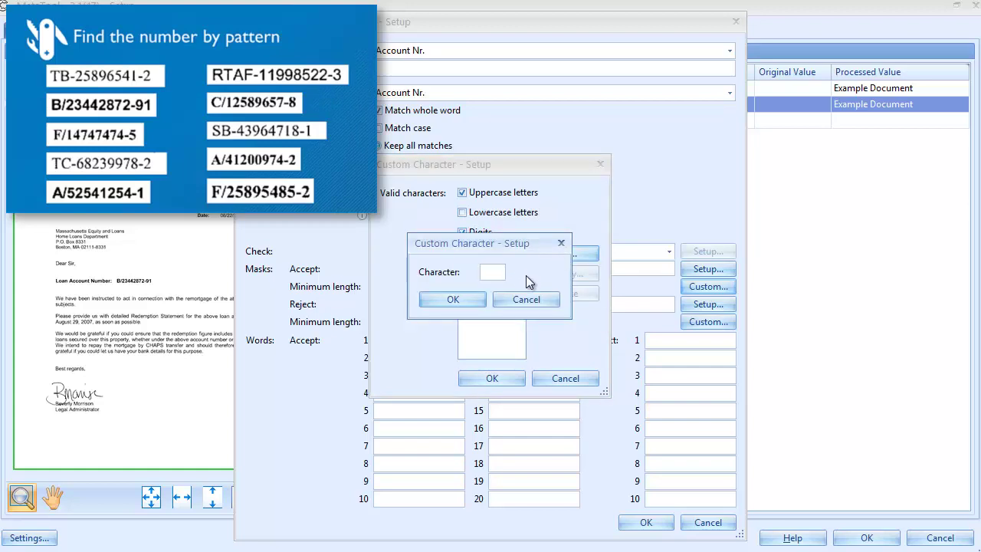
type("-")
left_click(463, 299)
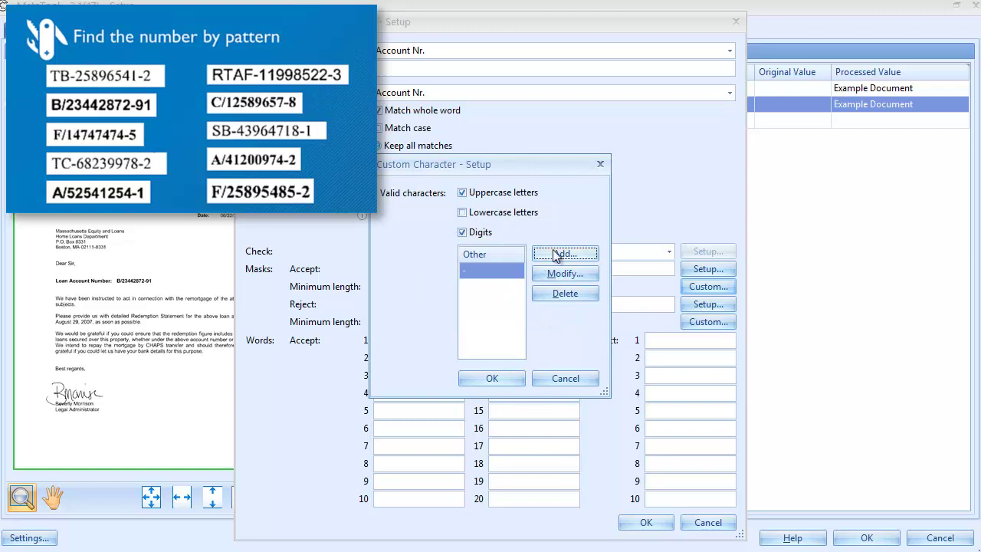
left_click(562, 254)
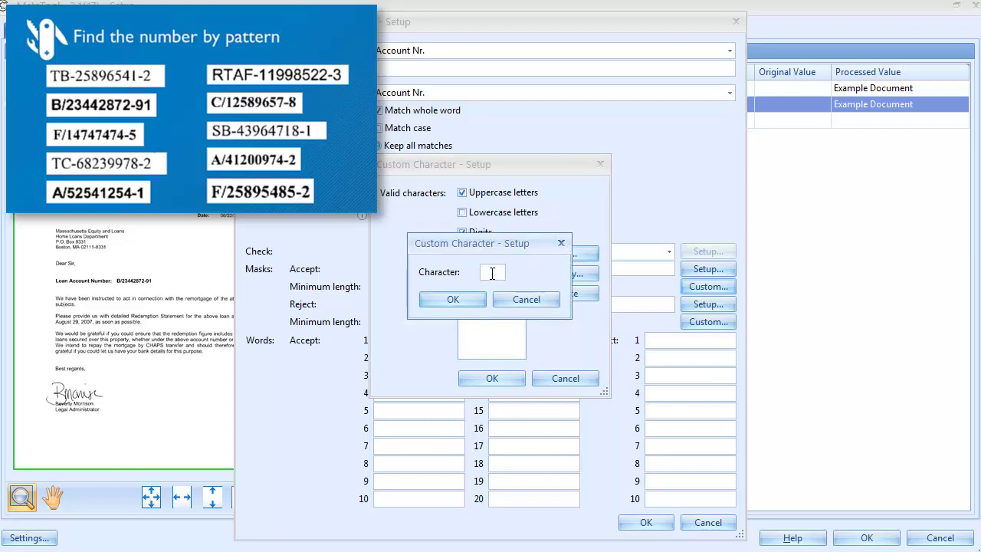
type("/")
left_click(463, 300)
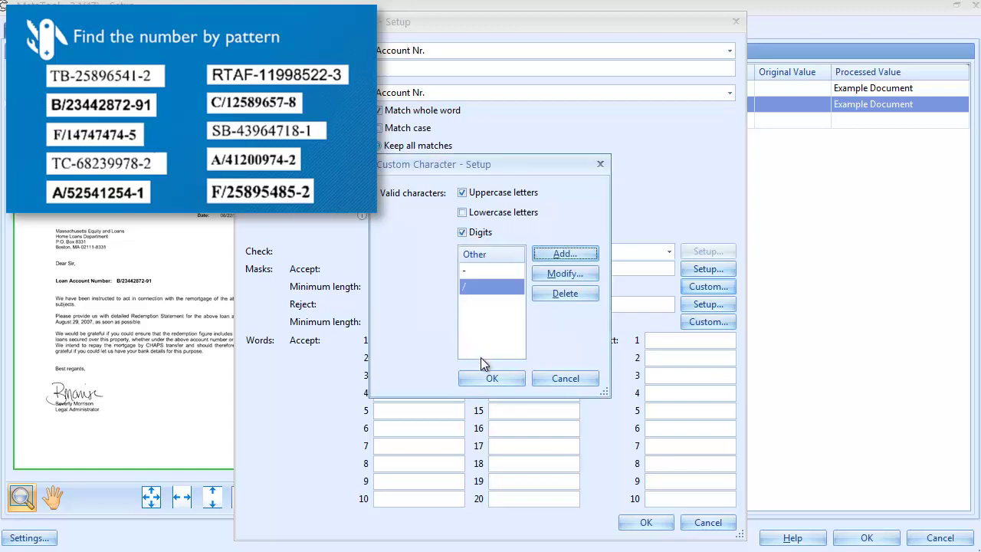
left_click(491, 378)
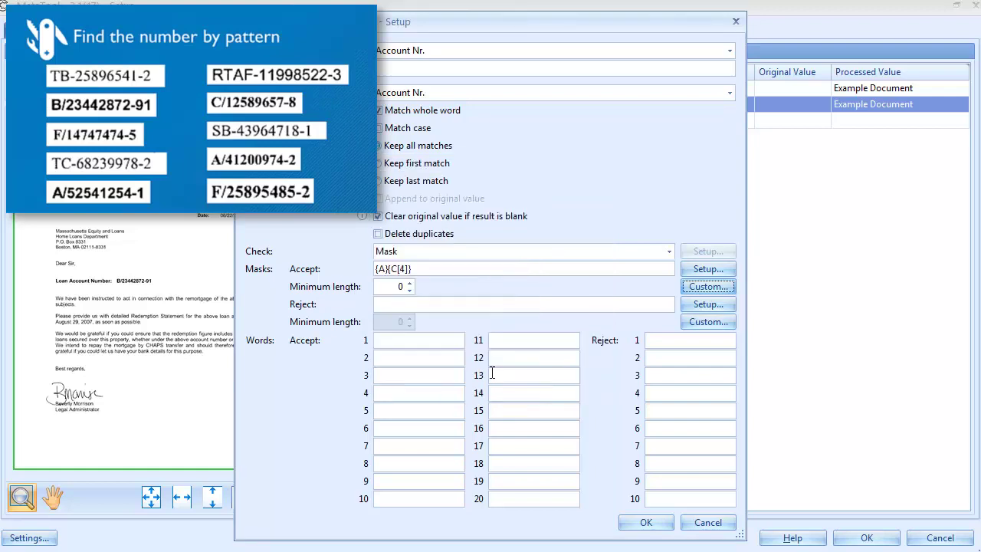
Step: Extend the accept mask to {A}{C[4]}{9[4]}{C[6]}
left_click(430, 268)
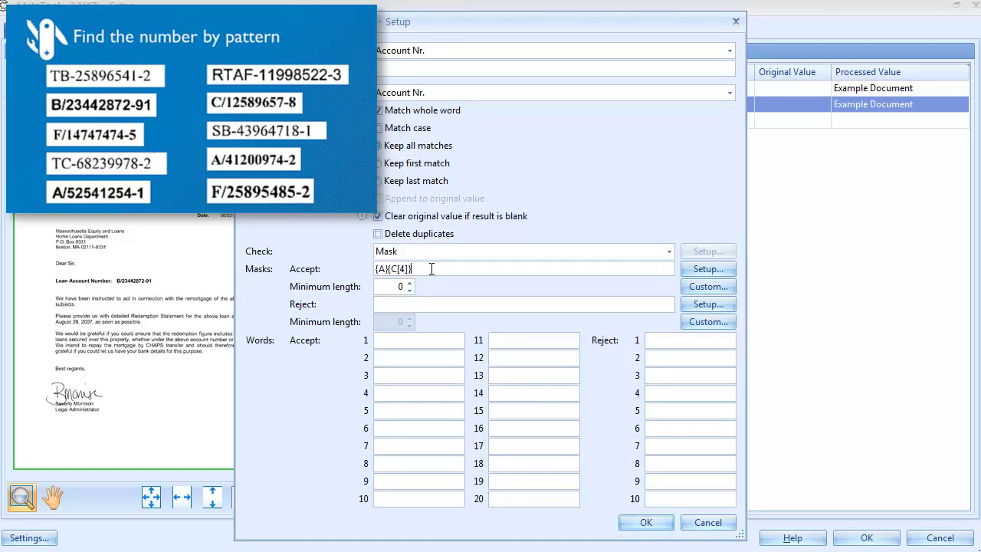
left_click(706, 270)
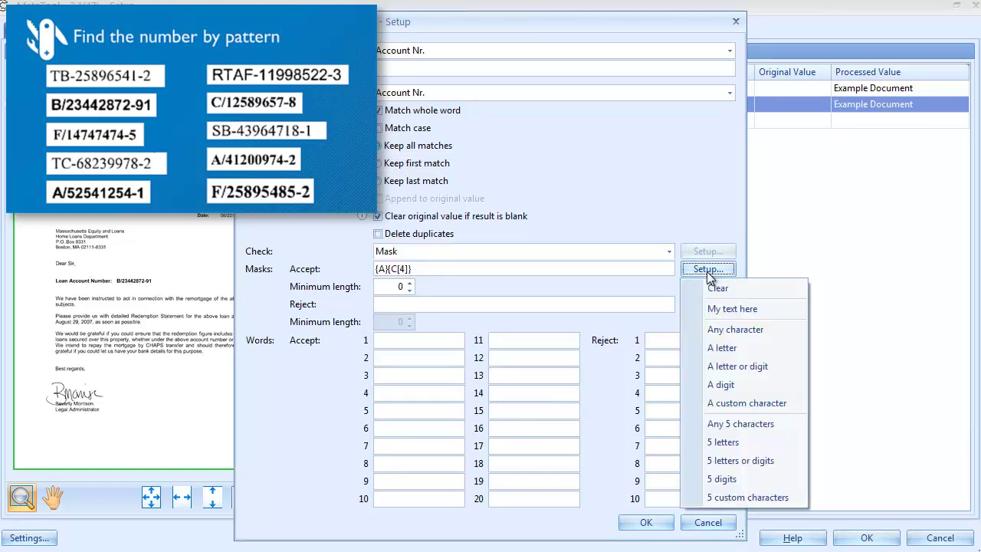
left_click(722, 478)
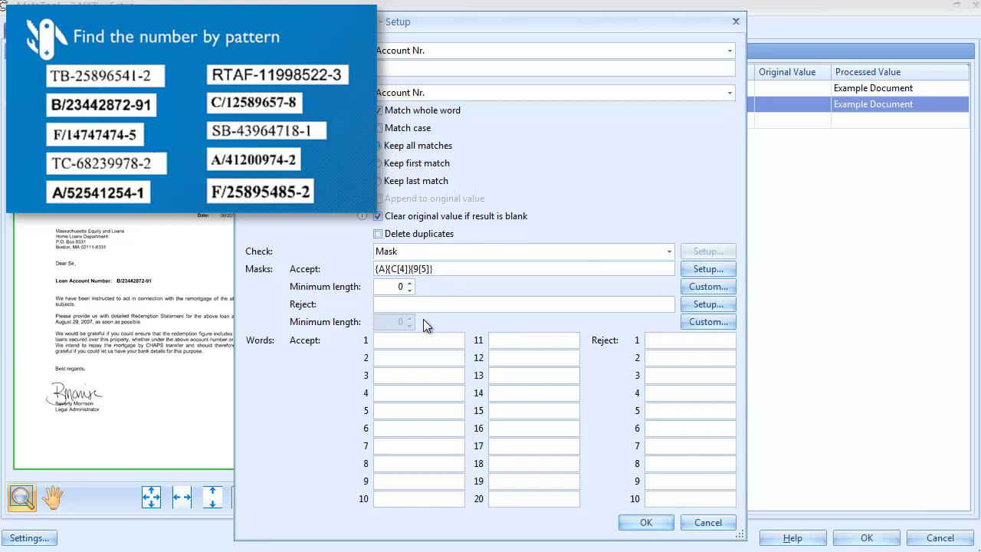
key("BackSpace")
type("4")
left_click(716, 270)
left_click(740, 497)
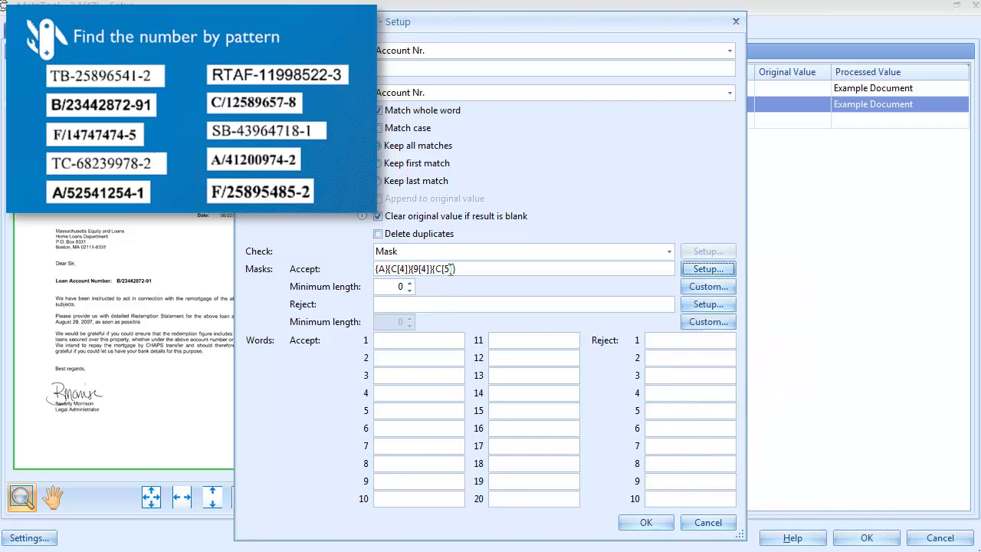
type("6")
Step: Set minimum length to 12 and keep the last match
left_click(395, 287)
type("12")
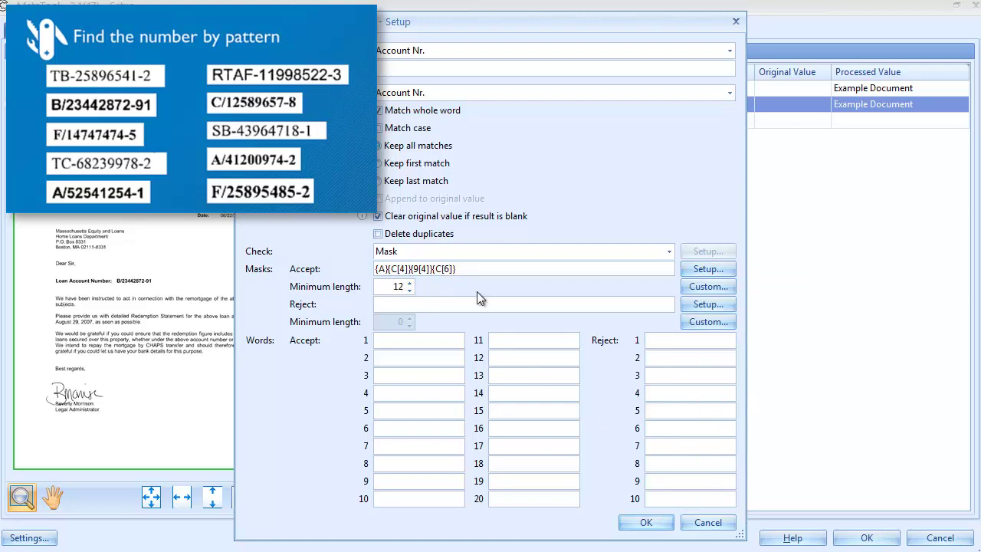
left_click(377, 181)
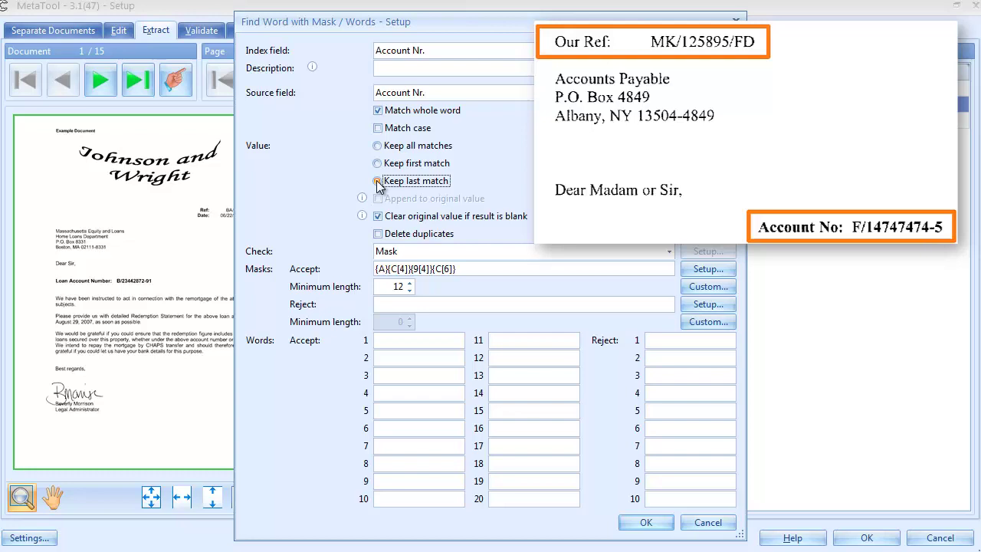
Step: Save the mask rule, run it, and view the extracted account number
left_click(643, 523)
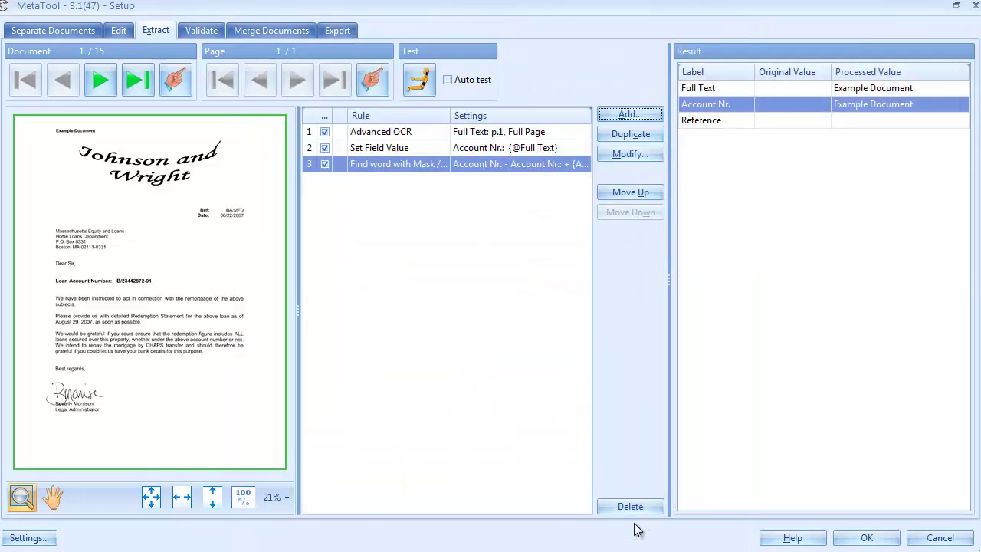
left_click(418, 83)
left_click(847, 104)
double_click(848, 104)
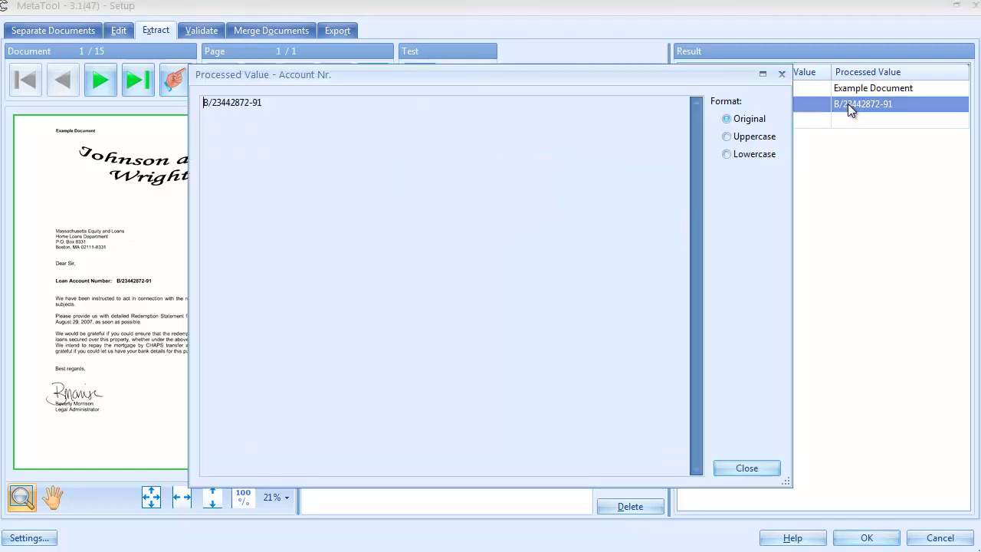
left_click(749, 469)
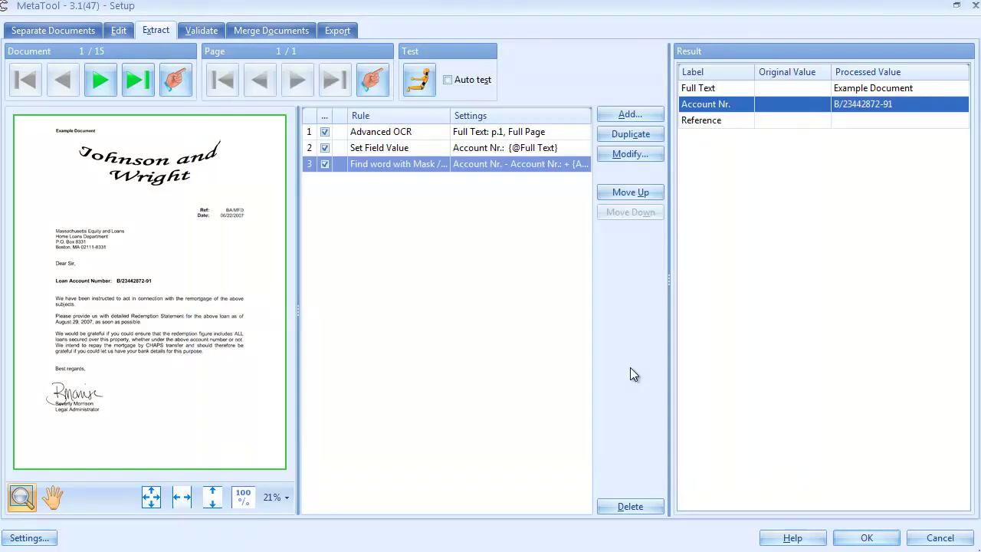
Step: Turn on Auto test and check Account Nr. on each document through document 15
left_click(447, 79)
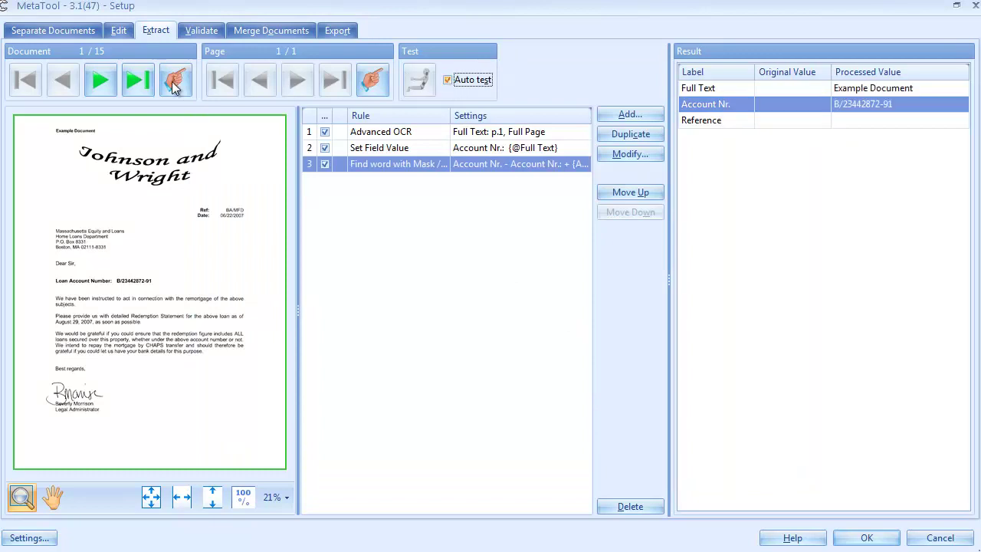
left_click(107, 80)
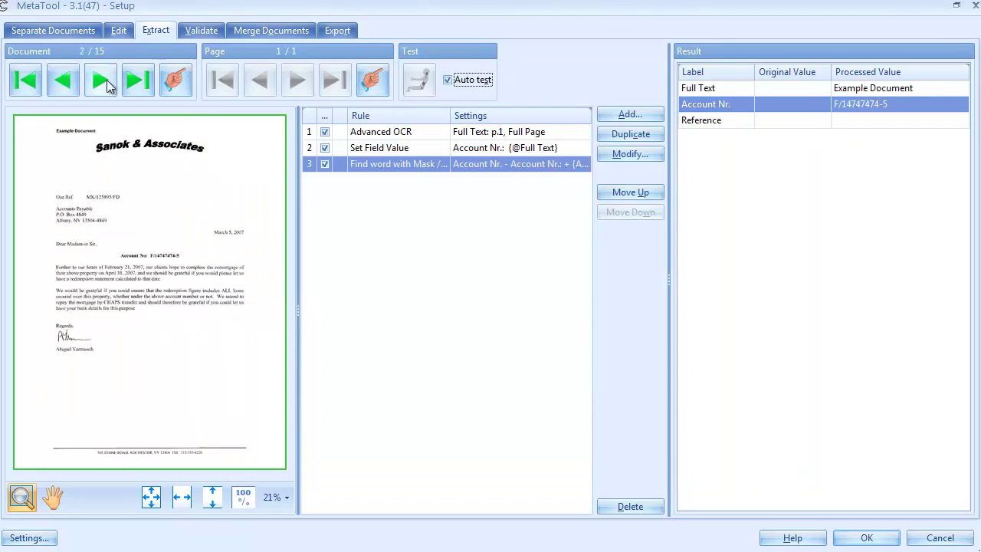
left_click(107, 80)
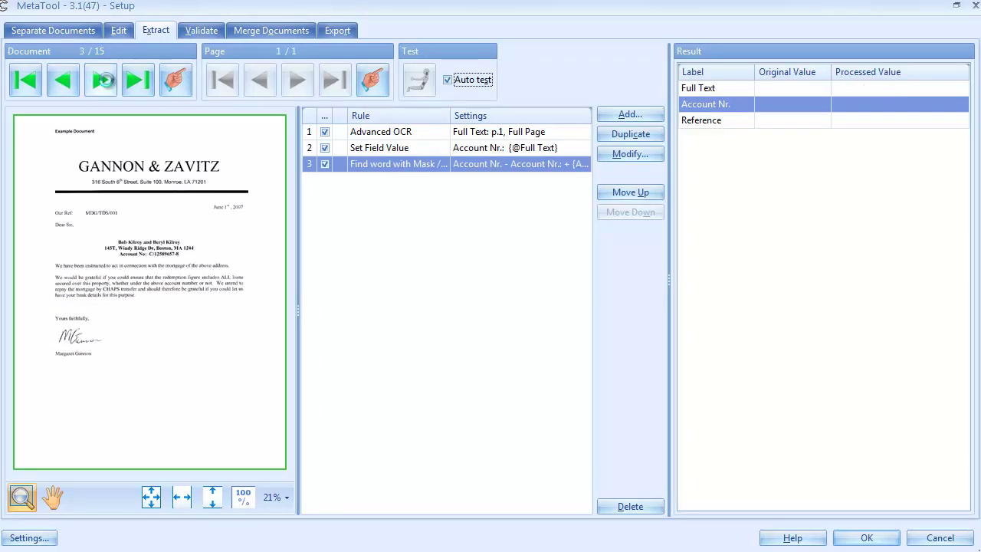
left_click(107, 79)
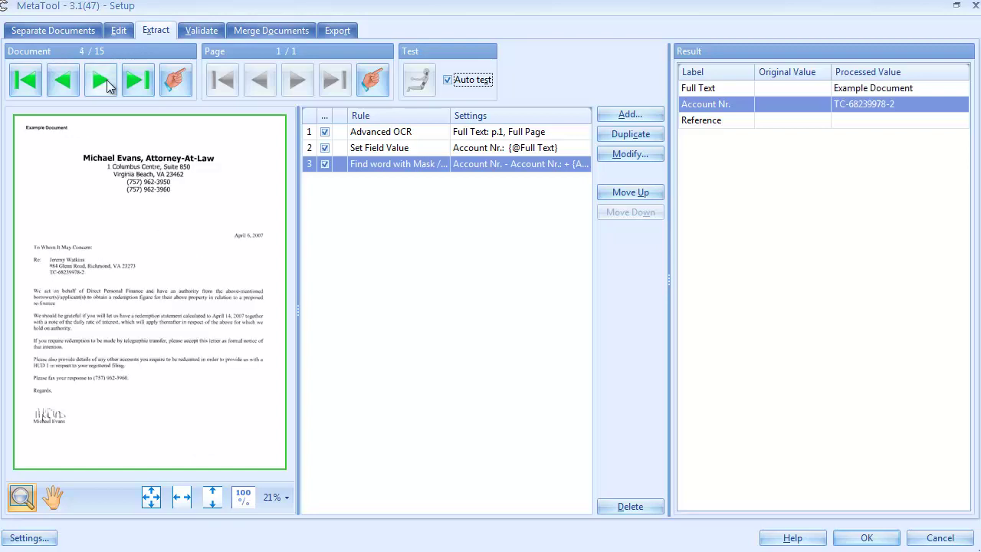
left_click(106, 80)
left_click(106, 80)
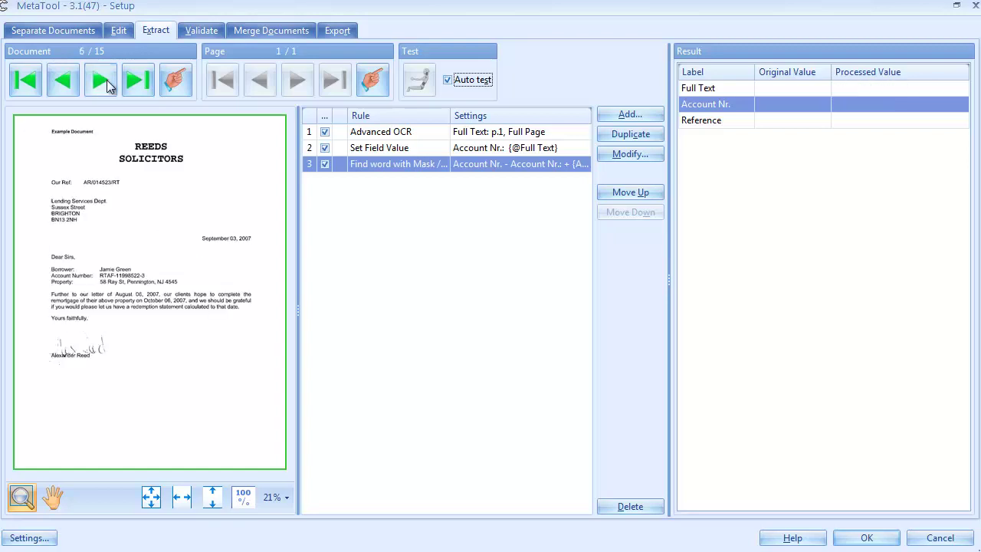
left_click(106, 80)
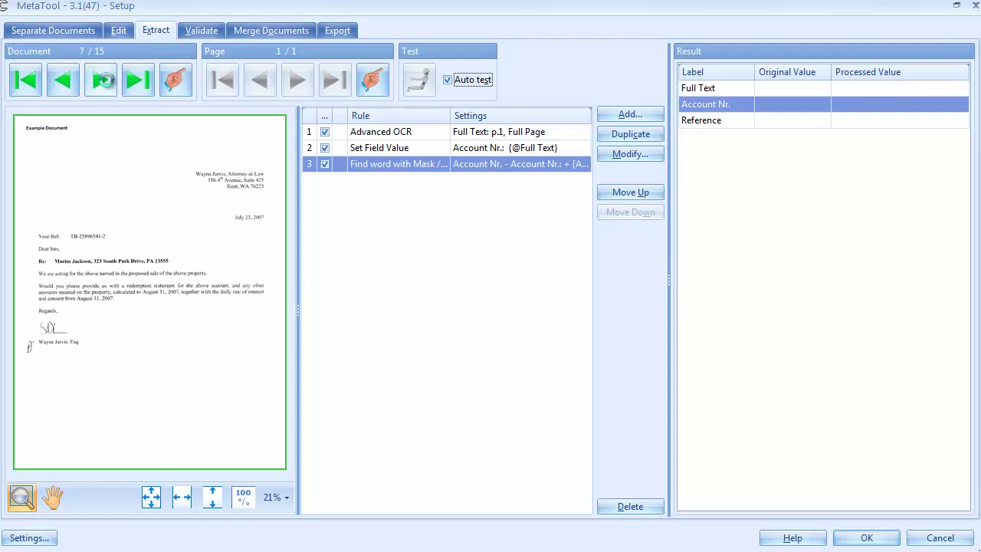
left_click(106, 80)
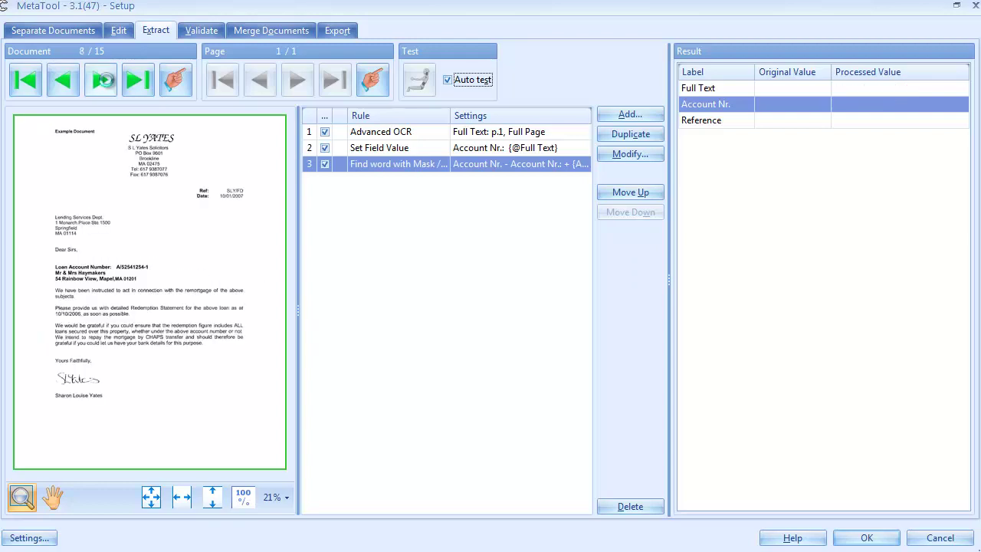
left_click(106, 79)
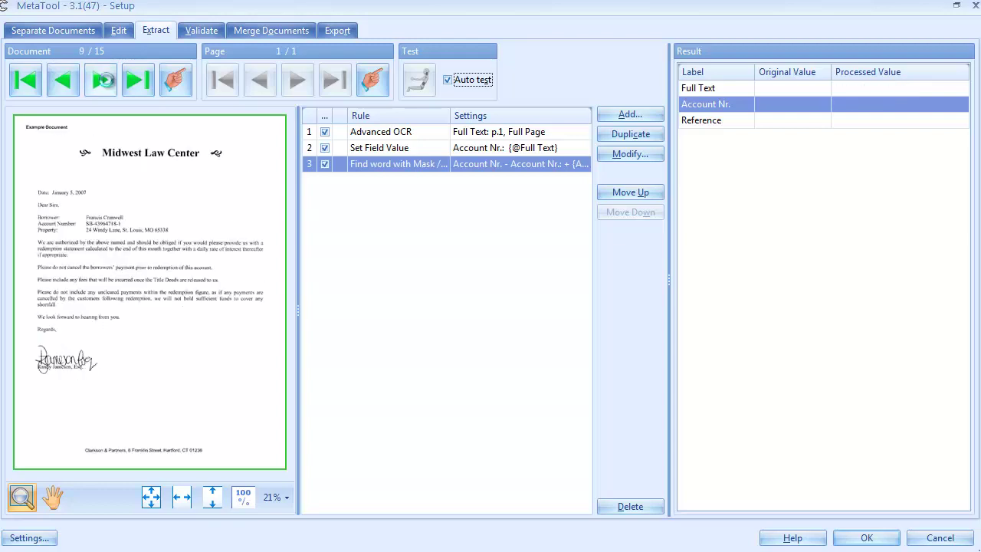
left_click(106, 80)
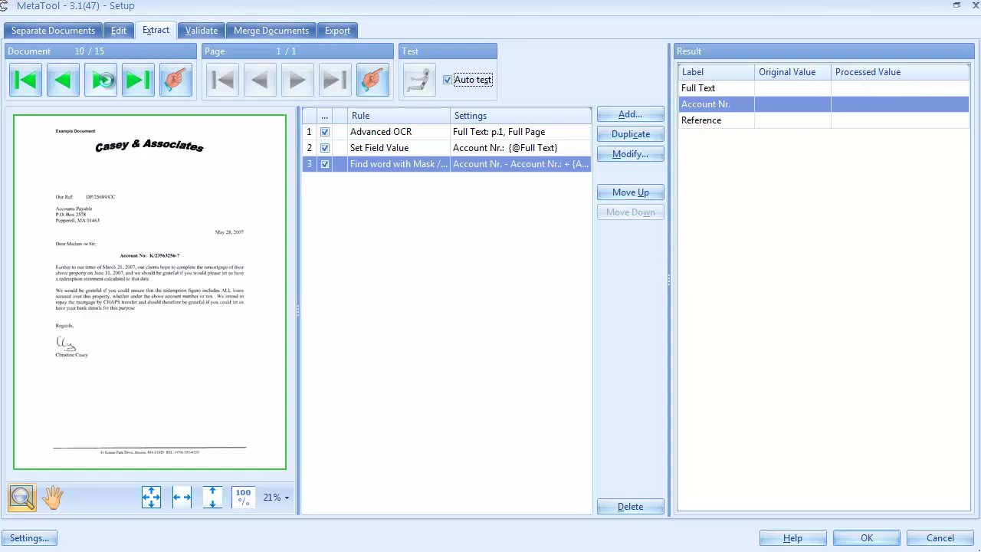
left_click(106, 80)
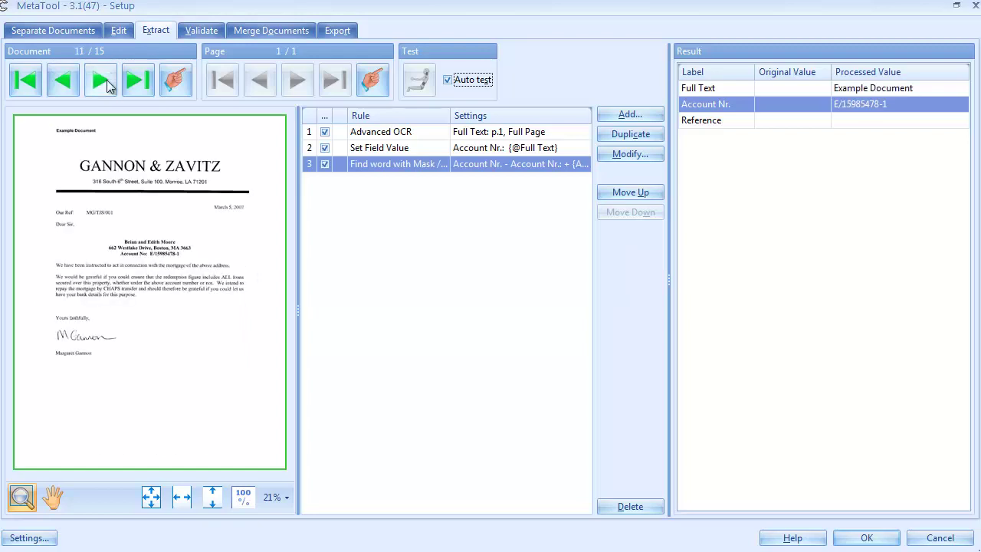
left_click(106, 80)
left_click(106, 79)
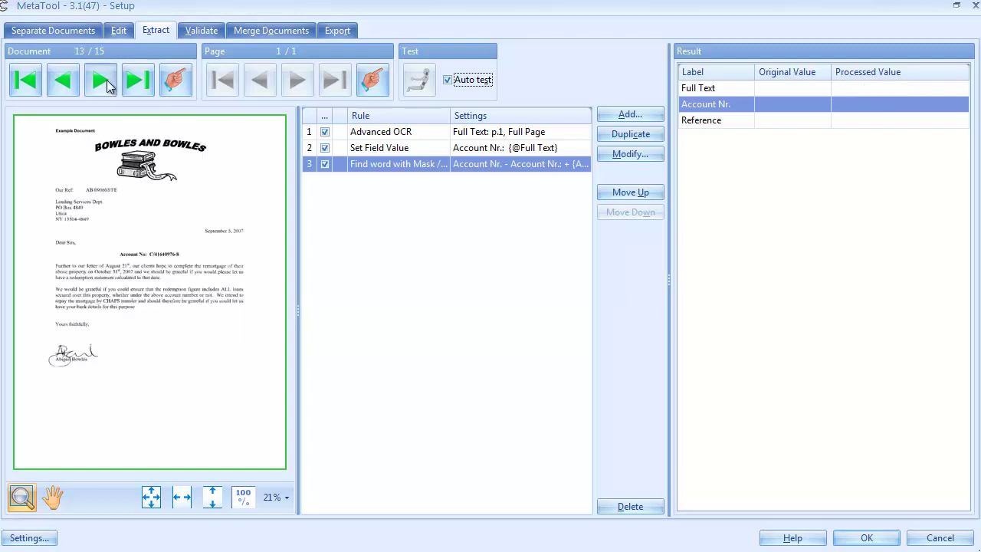
left_click(106, 79)
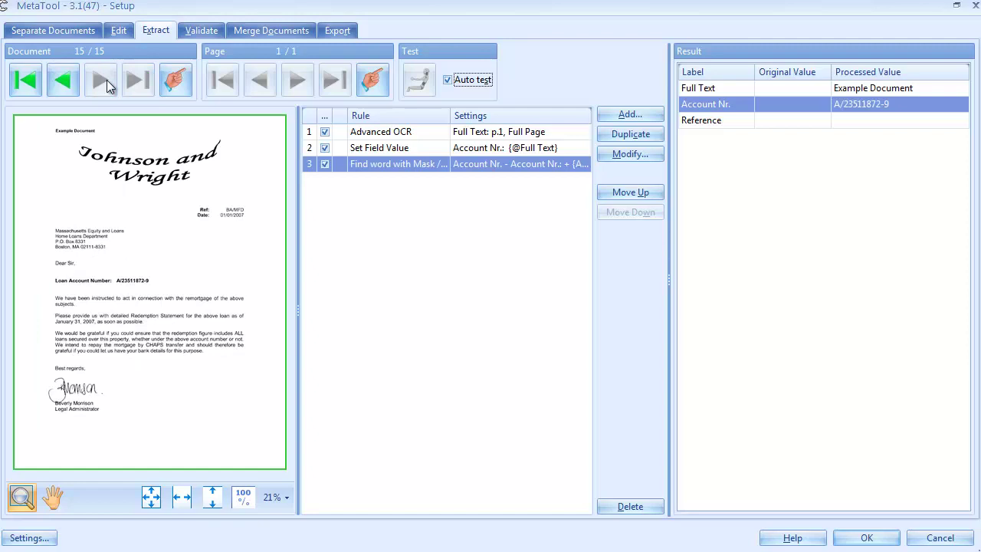
left_click(448, 80)
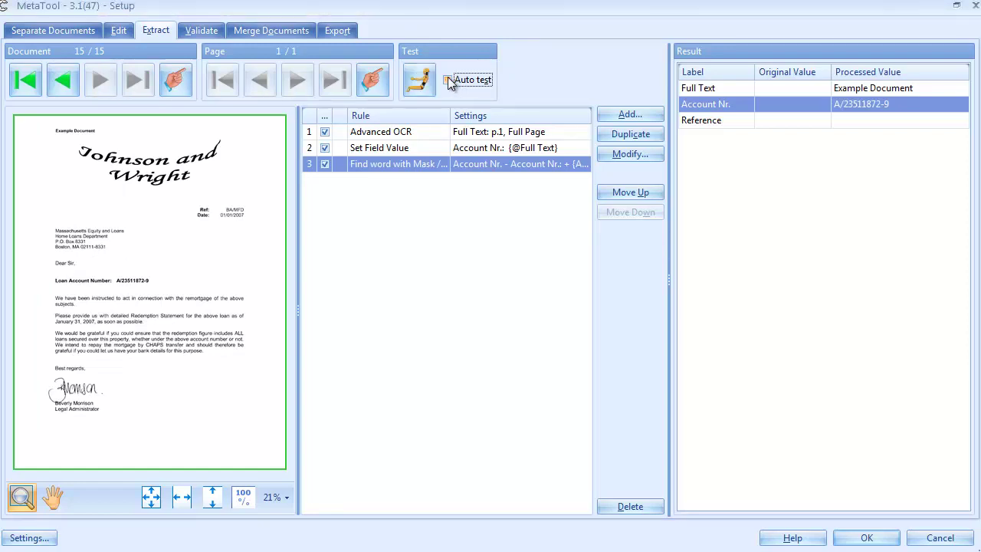
left_click(624, 115)
mouse_move(641, 168)
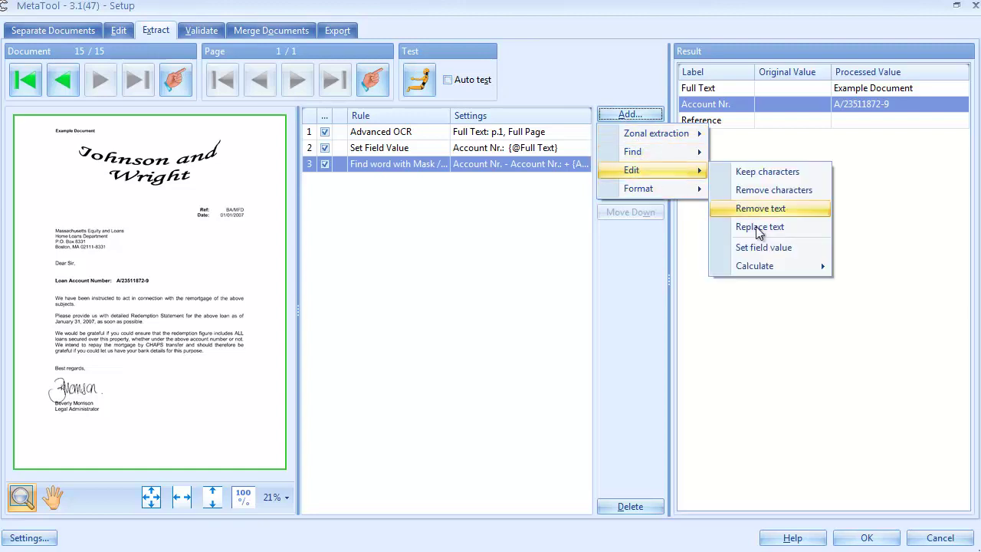
left_click(763, 247)
left_click(318, 243)
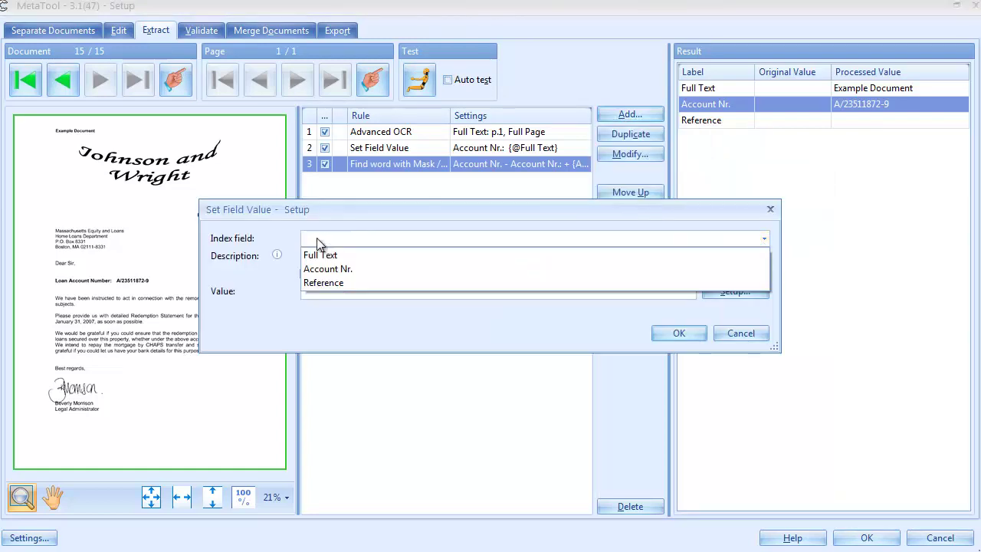
left_click(328, 282)
left_click(333, 290)
left_click(736, 292)
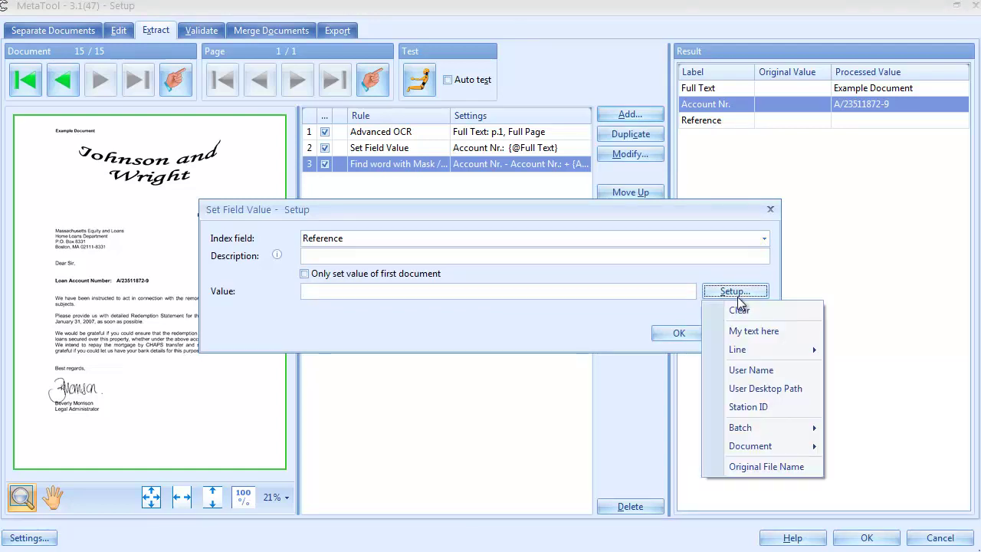
mouse_move(764, 447)
mouse_move(616, 544)
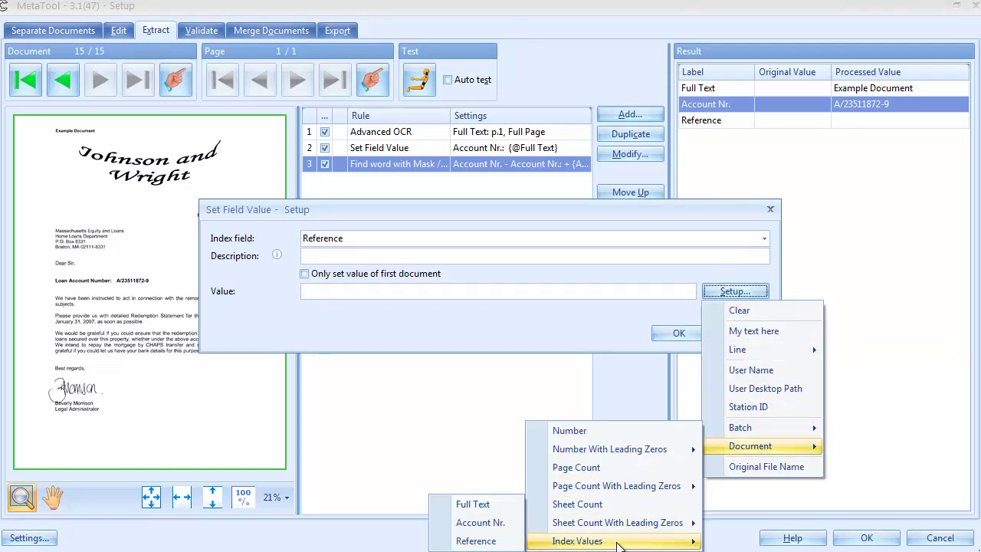
left_click(473, 504)
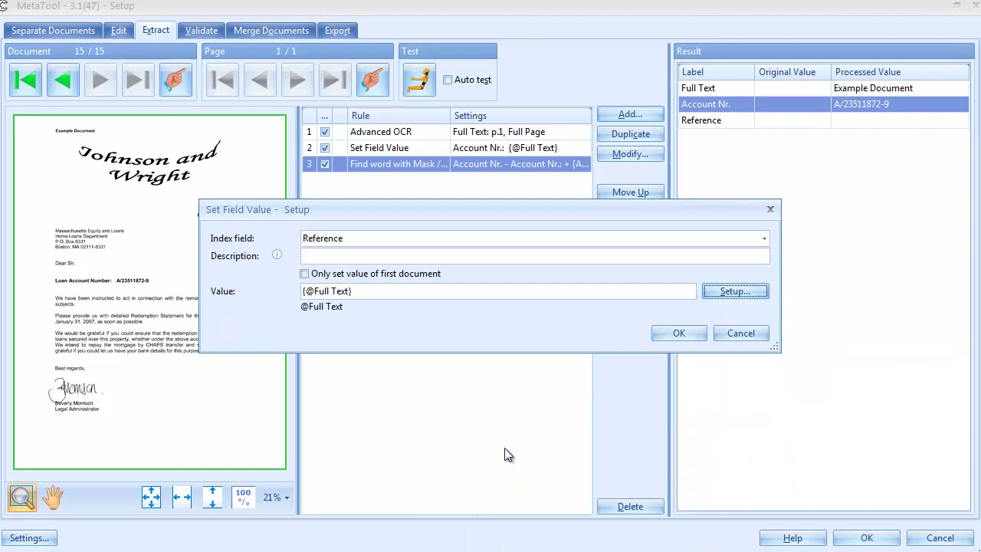
left_click(667, 331)
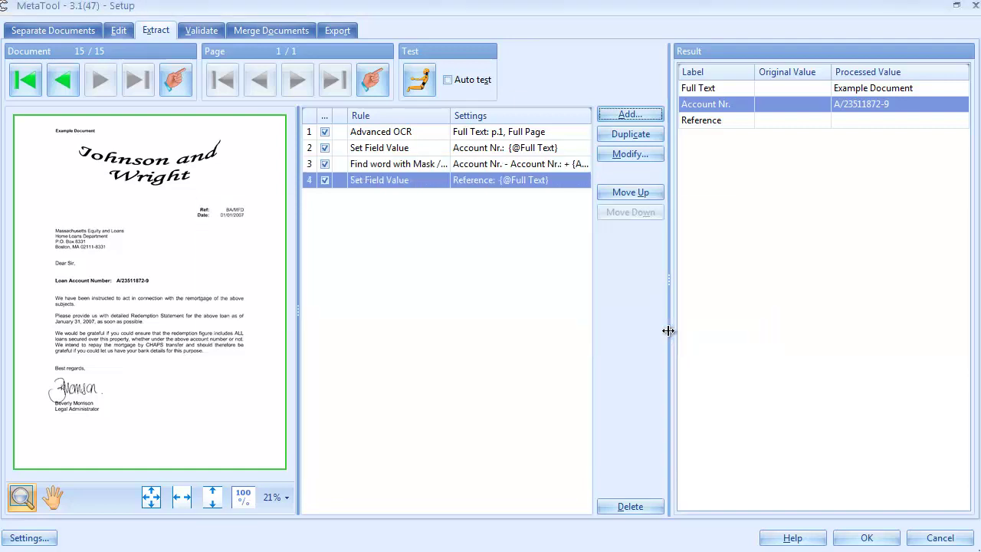
Step: Add a Find Line with Mask / Words rule on Reference that keeps the first match
left_click(621, 113)
mouse_move(638, 152)
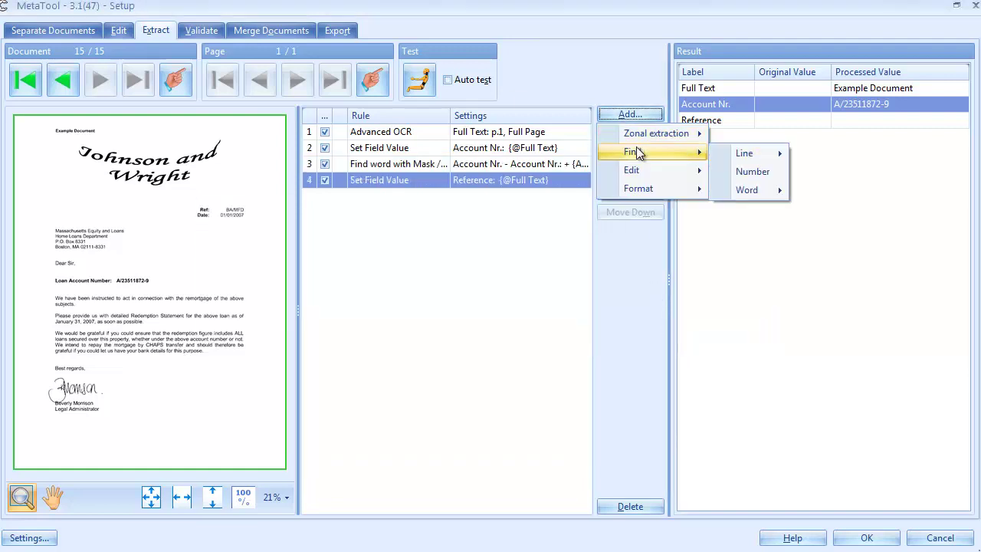
mouse_move(739, 153)
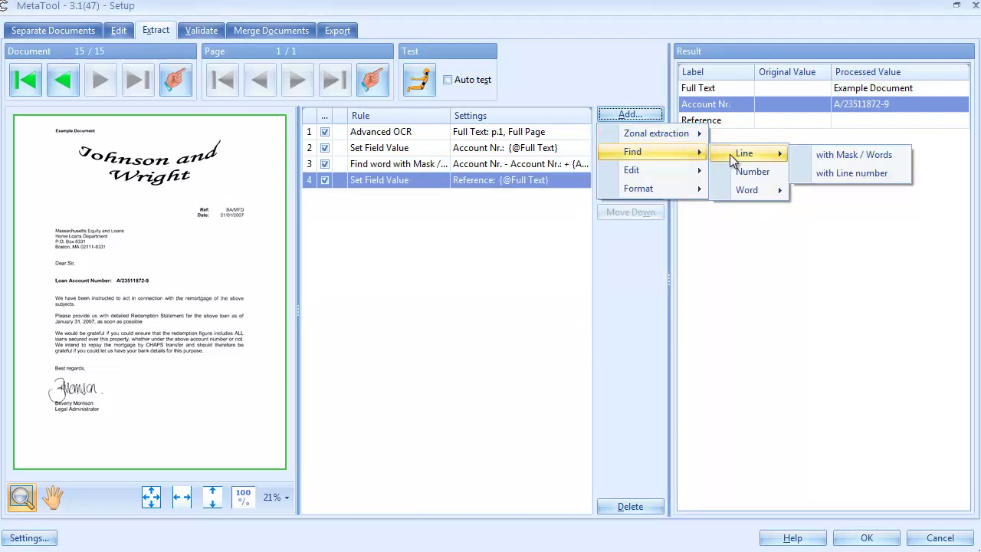
left_click(828, 155)
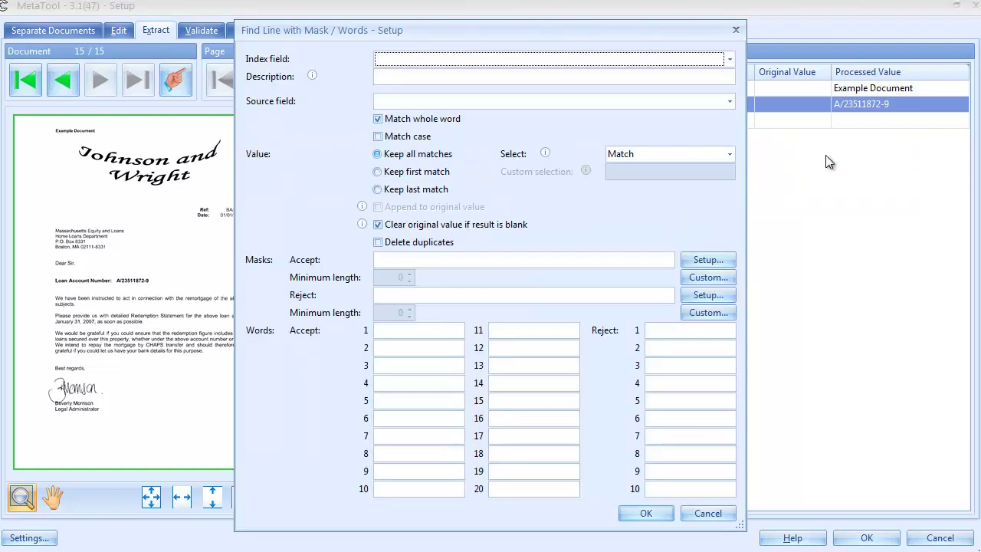
left_click(439, 60)
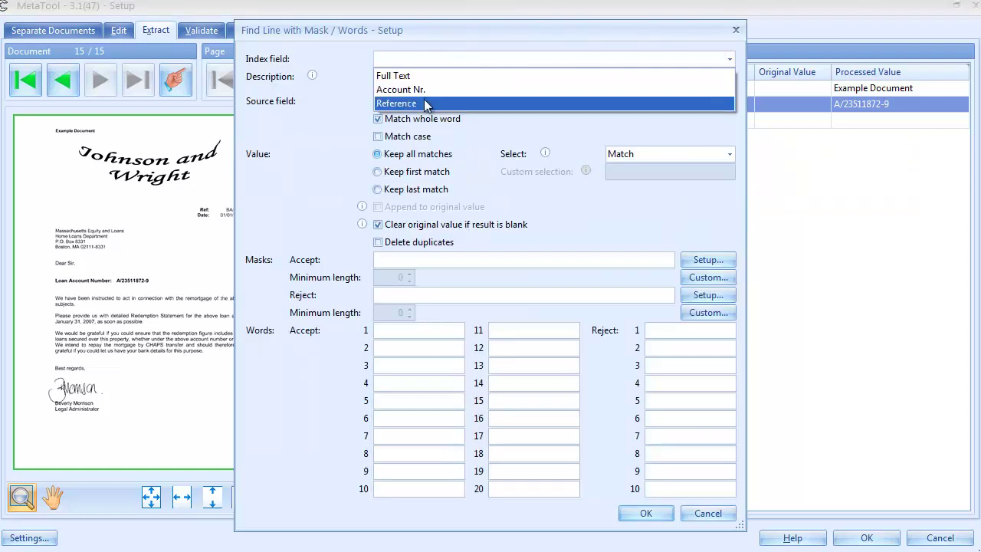
left_click(399, 103)
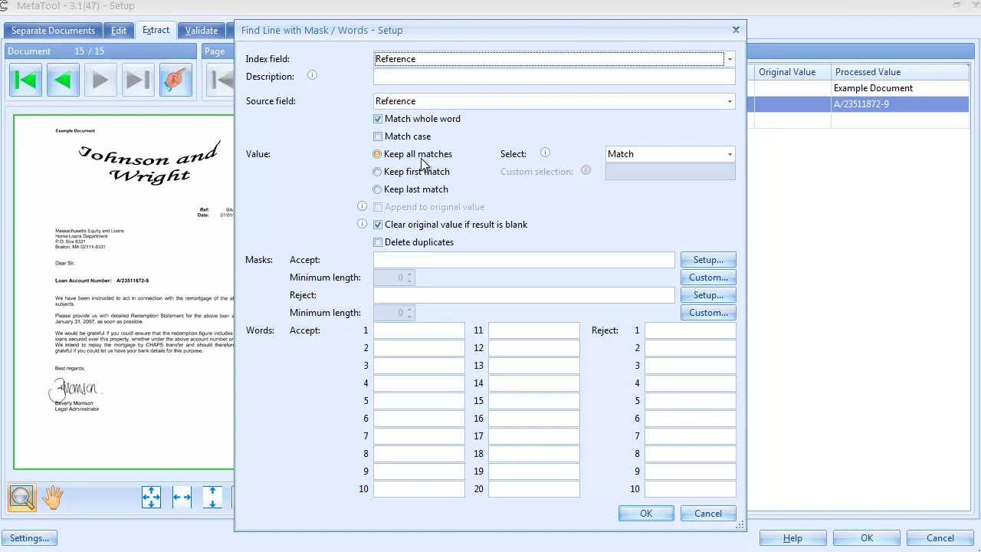
left_click(384, 175)
Step: Accept lines with Our Ref:, Re:, Ref:, Borrower: or Property:, and reject Your Ref:
left_click(392, 329)
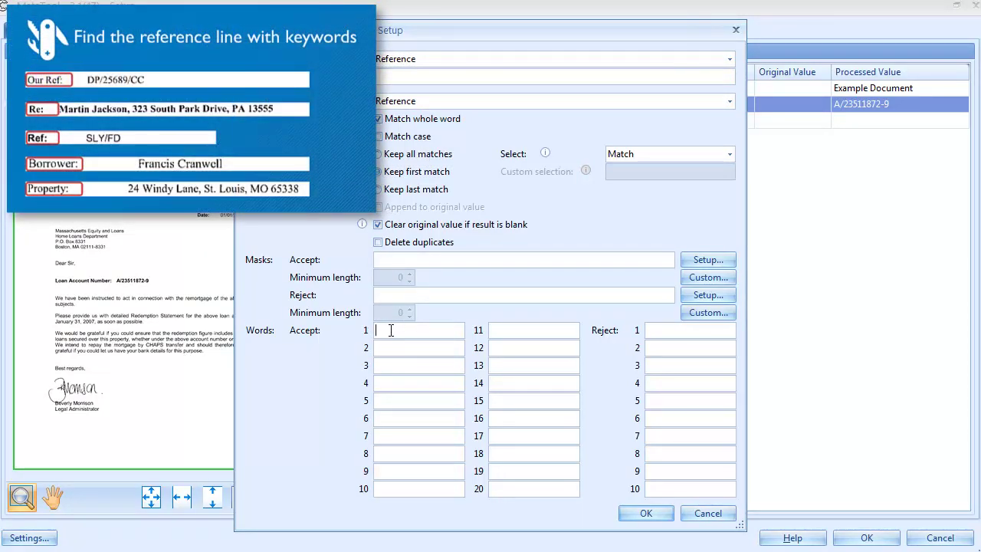
type("Our Ref:")
left_click(410, 349)
type("Re:")
left_click(415, 363)
type("Ref:")
type("Borrow")
type("er:")
left_click(440, 400)
type("Property:")
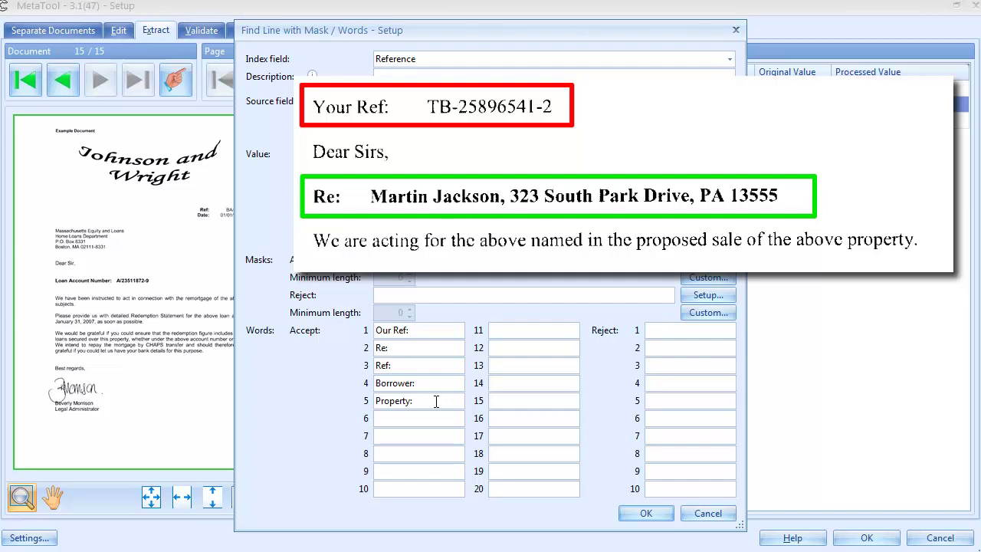
left_click(678, 331)
type("Your Ref:")
left_click(653, 516)
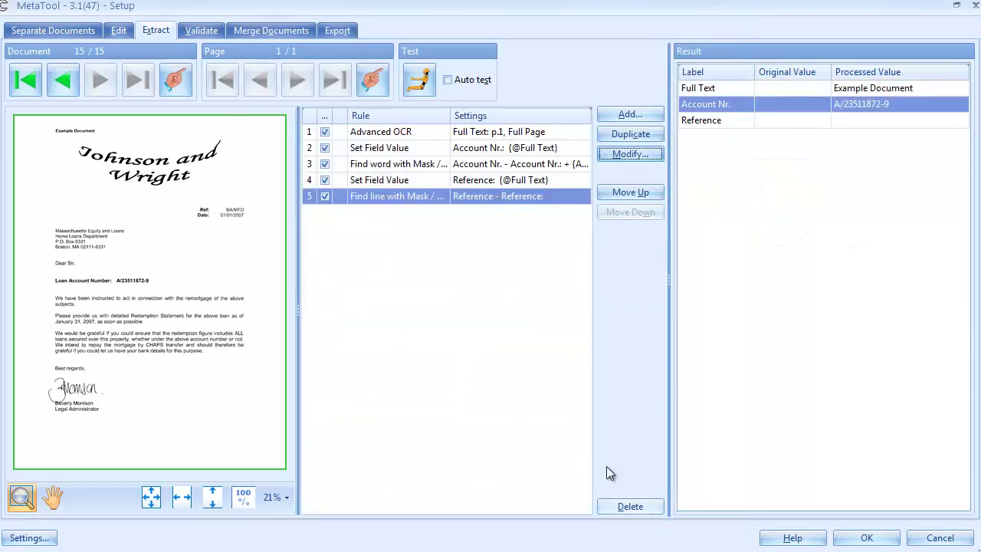
Step: Re-enable Auto test, step from the first to the last document, and zoom on the account number
left_click(36, 90)
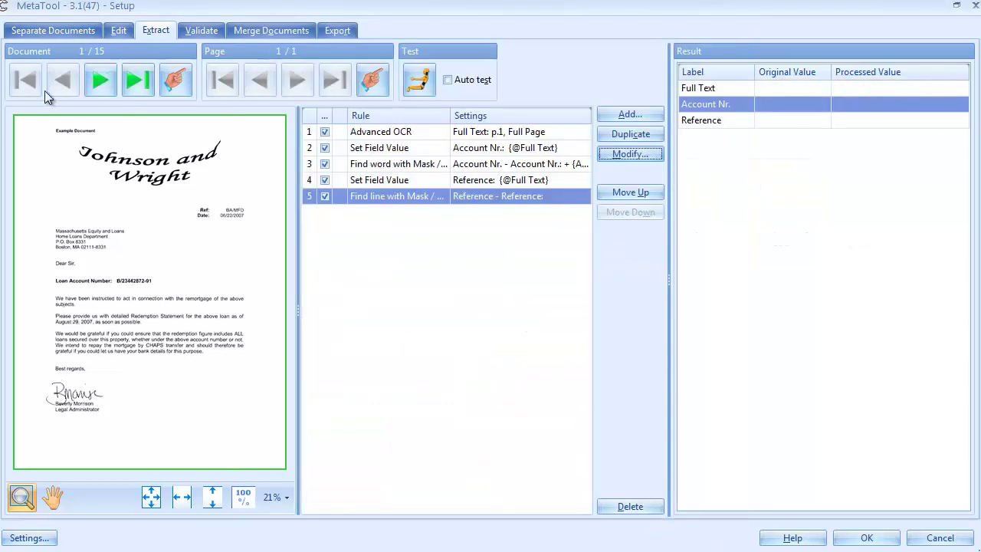
left_click(449, 80)
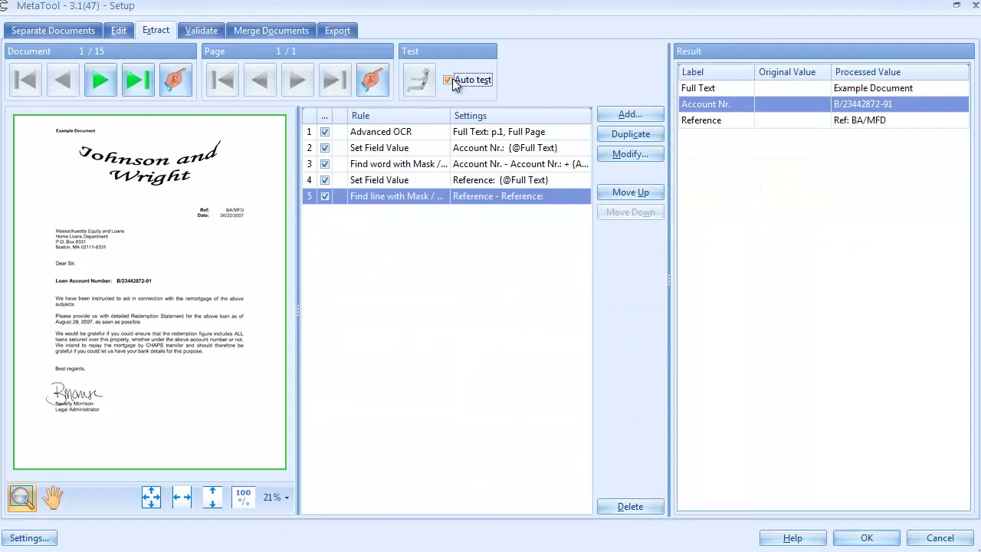
left_click(101, 82)
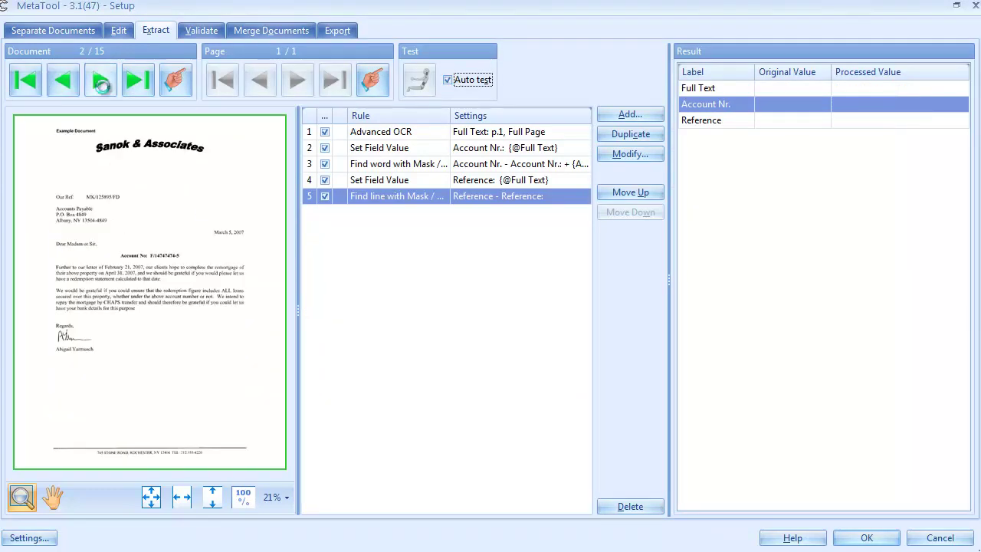
left_click(103, 87)
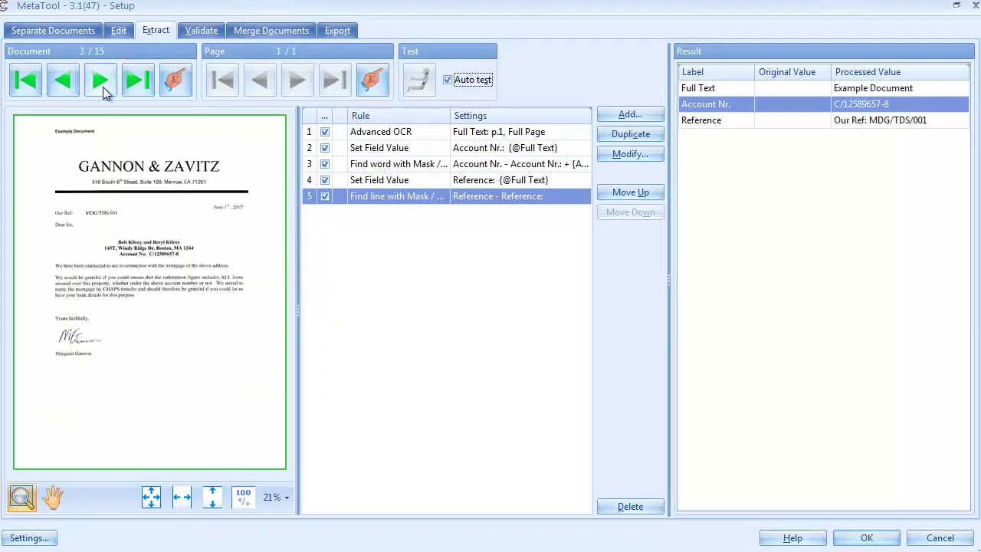
left_click(103, 87)
left_click(103, 87)
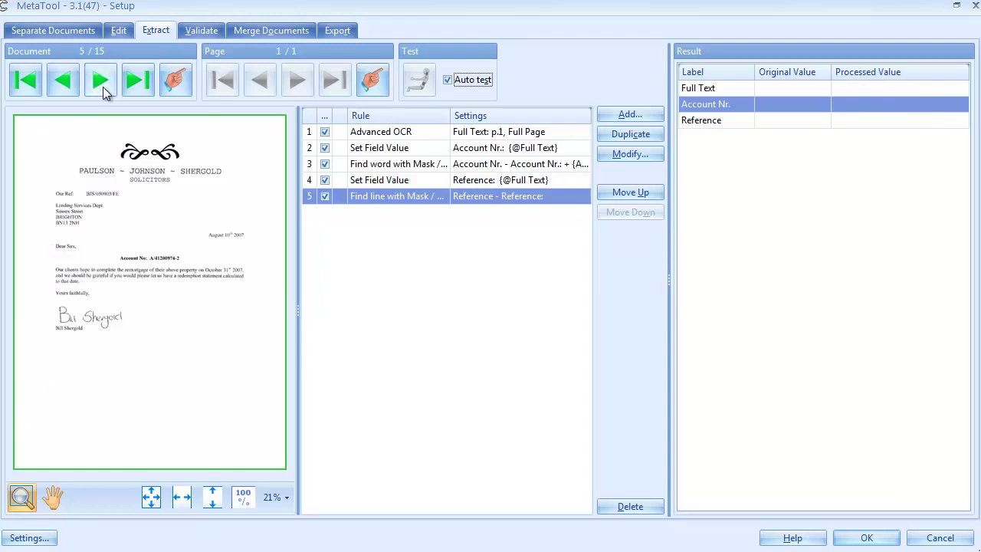
left_click(102, 87)
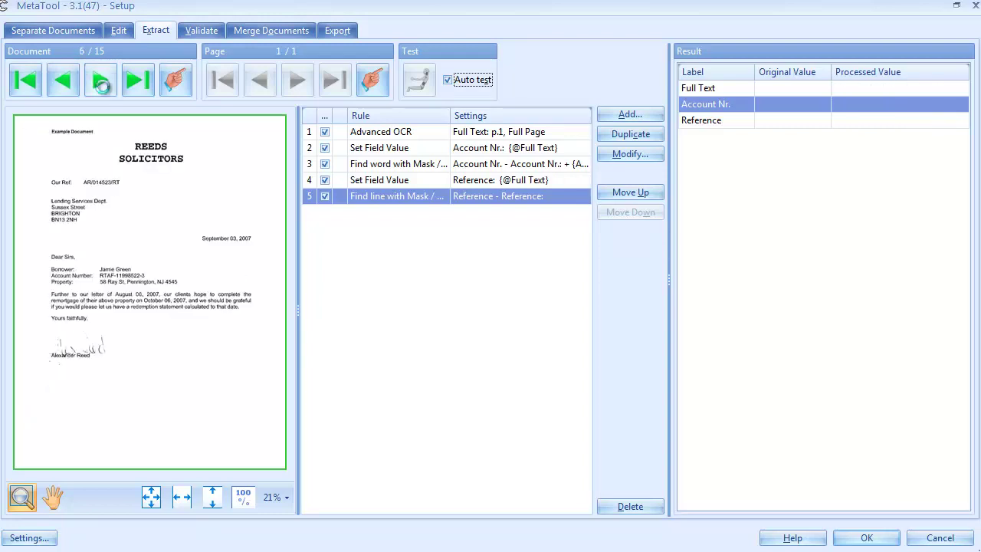
left_click(103, 87)
left_click(103, 86)
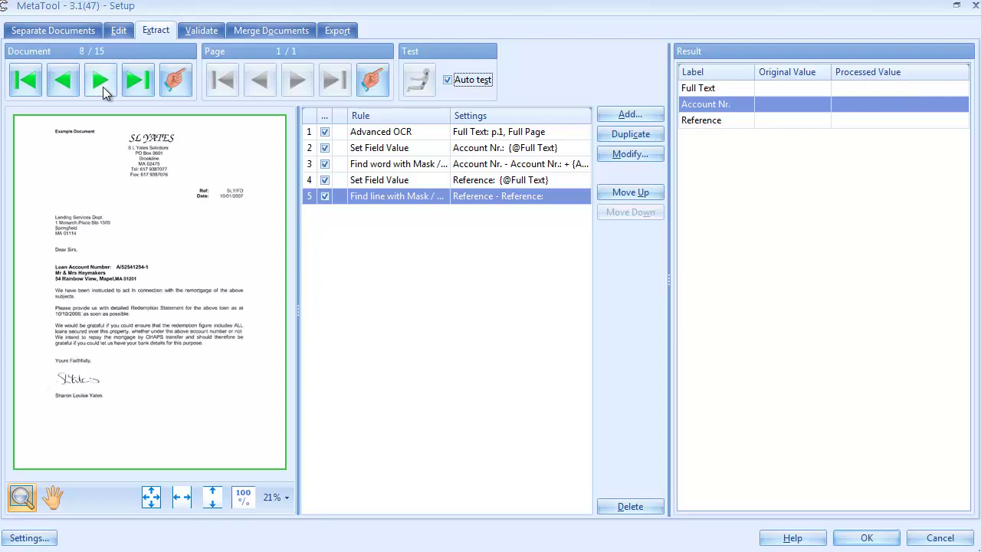
left_click(103, 87)
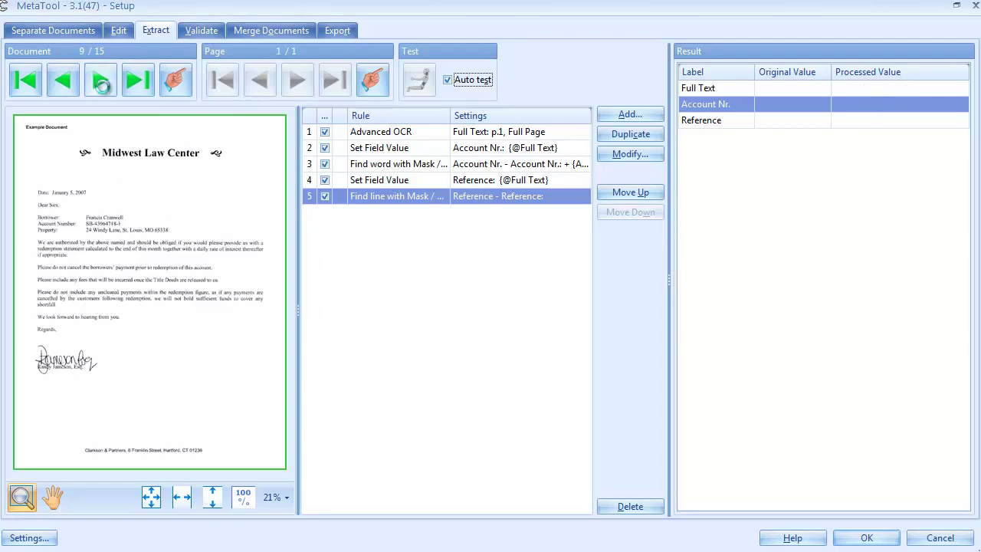
left_click(102, 86)
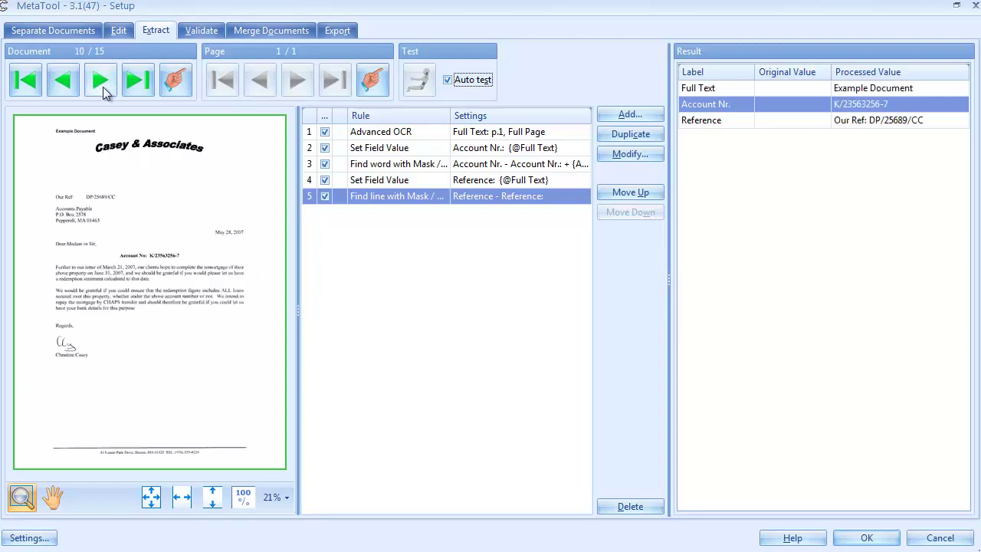
left_click(138, 80)
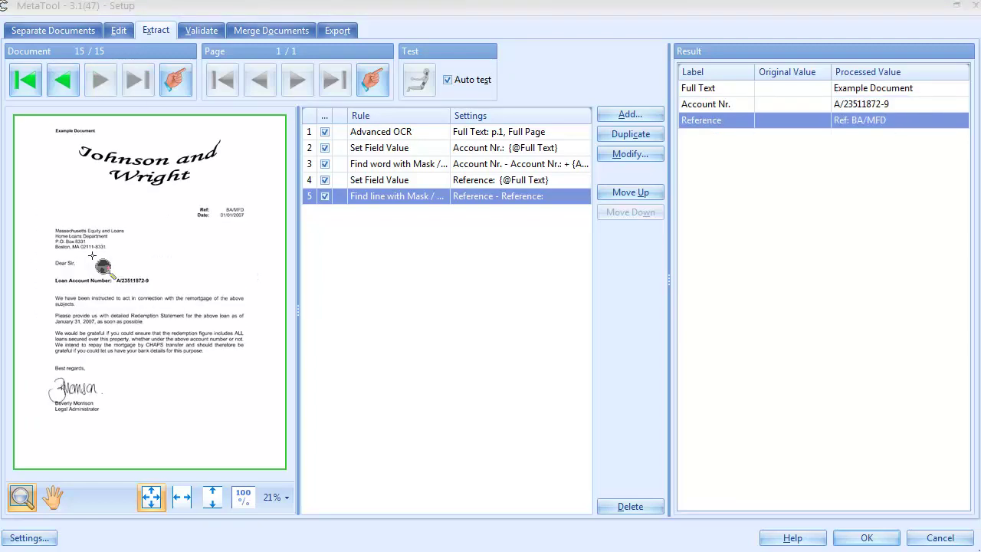
left_click(191, 313)
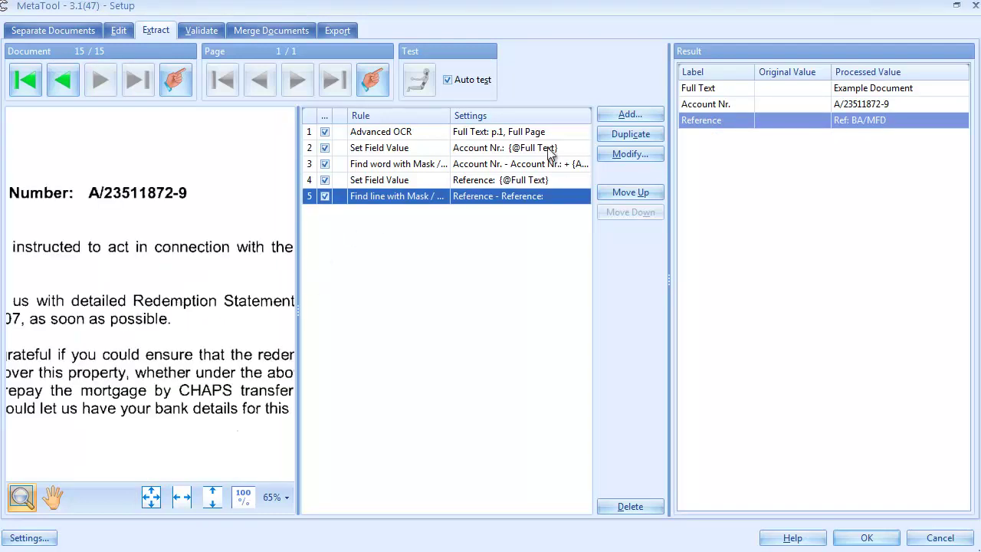
Step: Add a Replace text rule on Account Nr. that swaps / for -
left_click(616, 118)
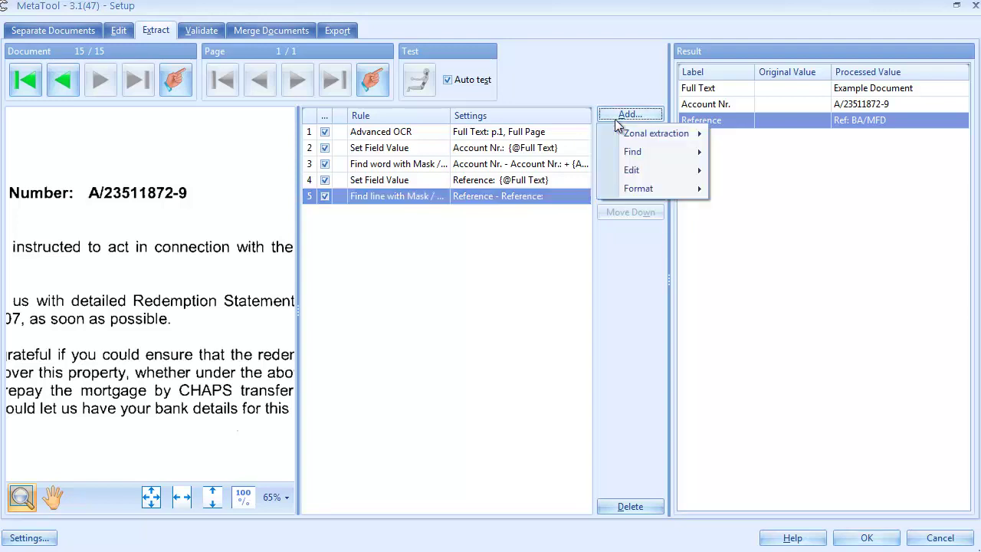
mouse_move(658, 172)
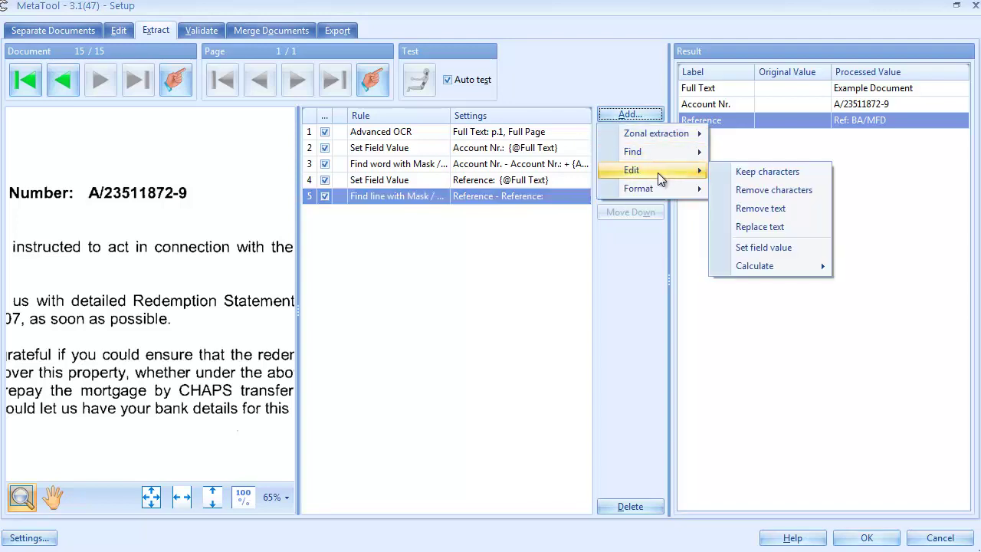
left_click(757, 226)
left_click(337, 108)
left_click(327, 132)
left_click(316, 175)
type("/")
left_click(575, 177)
type("-")
left_click(764, 467)
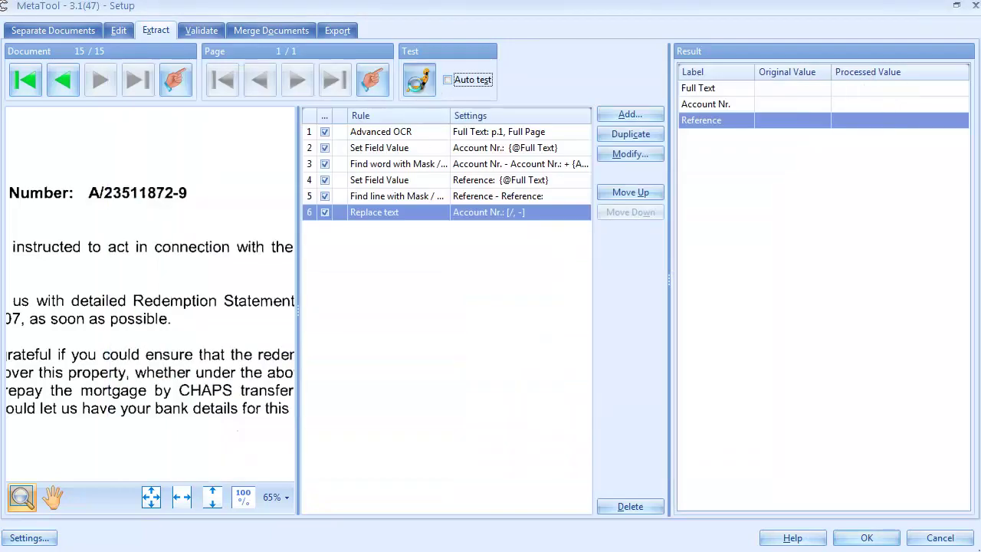
Step: Test the rules and view the processed Account Nr. A-23511872-9
left_click(419, 80)
double_click(847, 107)
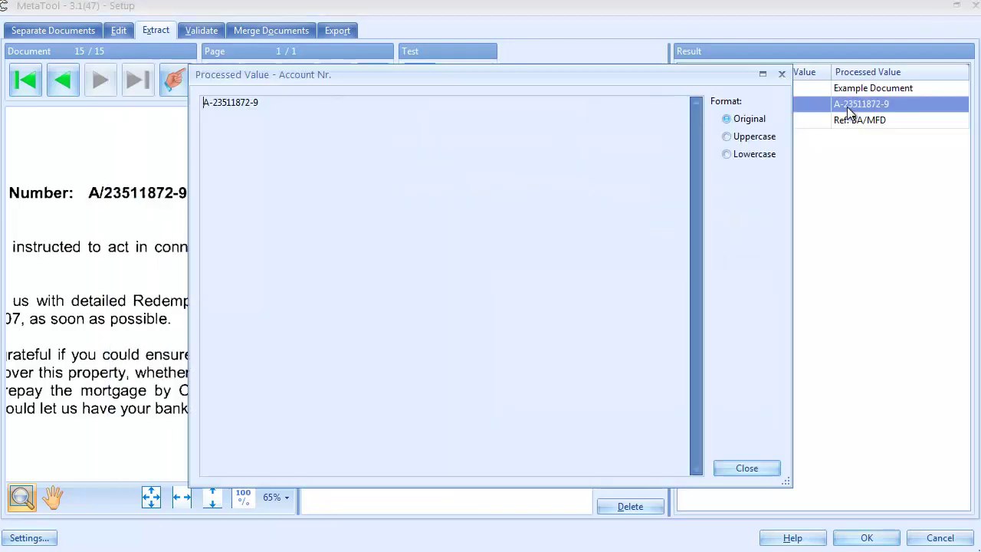
left_click_drag(424, 75, 440, 148)
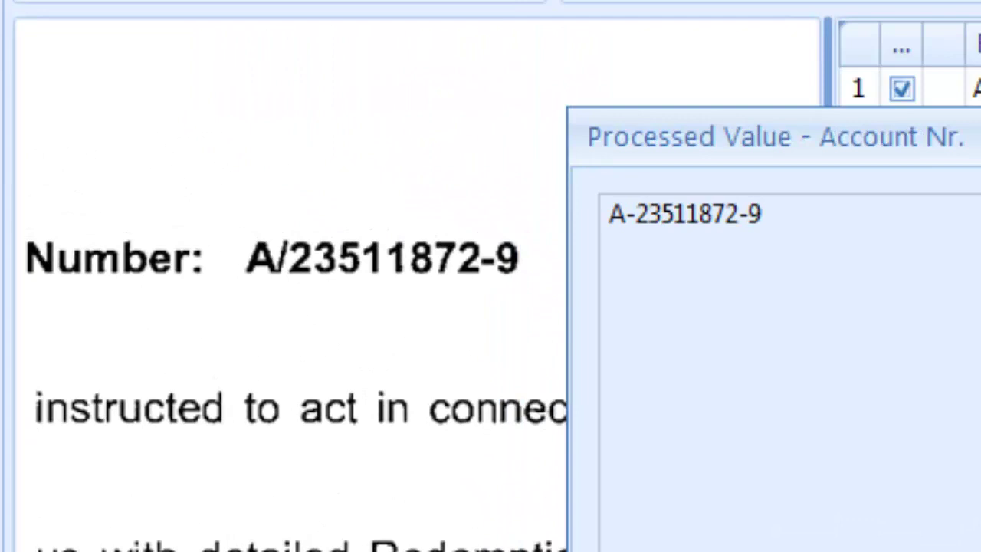
left_click_drag(689, 136, 683, 197)
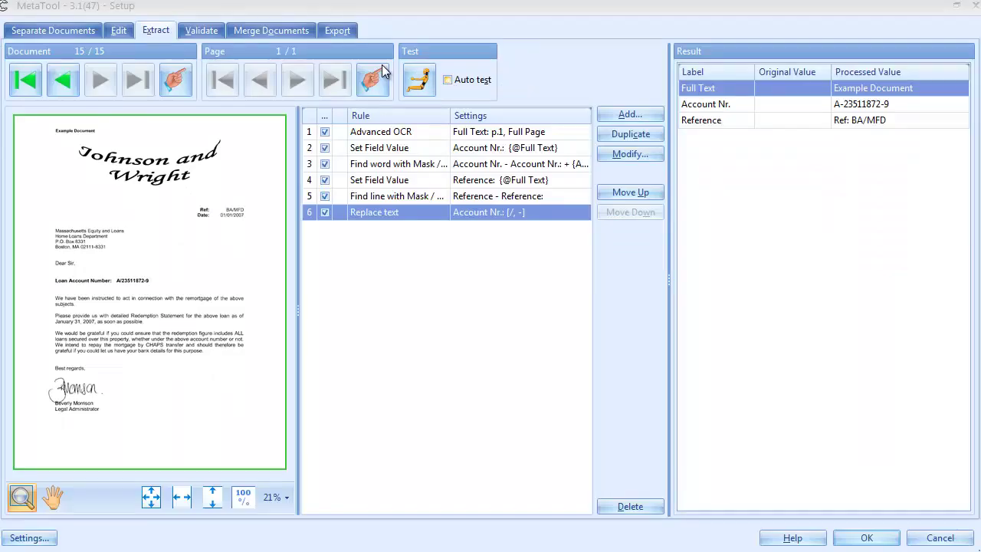
Step: Set the export destination to Folder with \Floating Data appended to the path
left_click(200, 31)
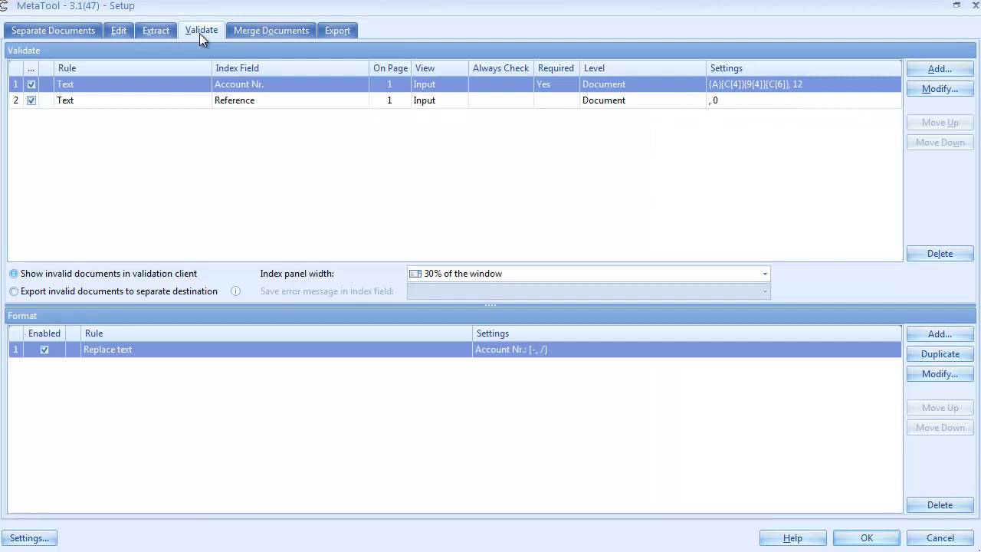
left_click(343, 29)
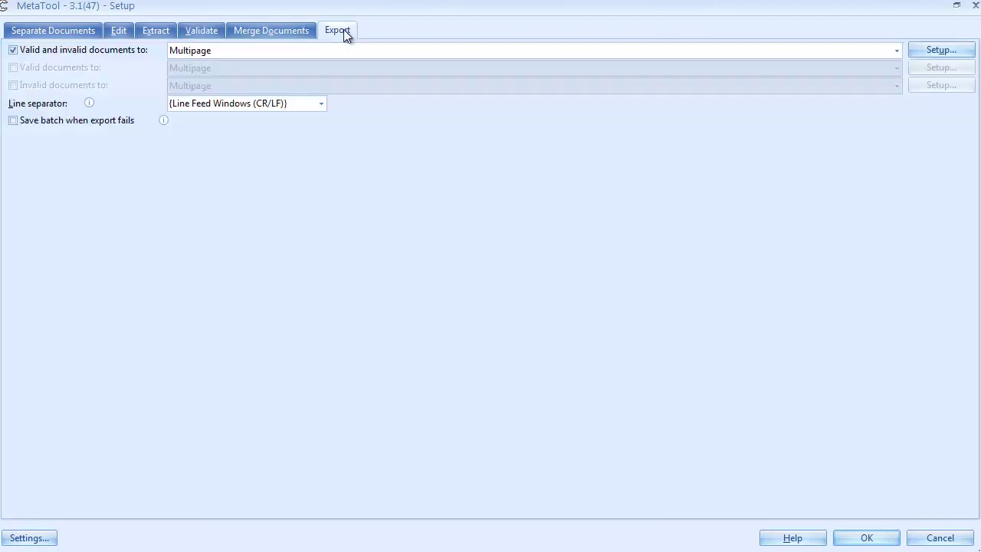
left_click(263, 51)
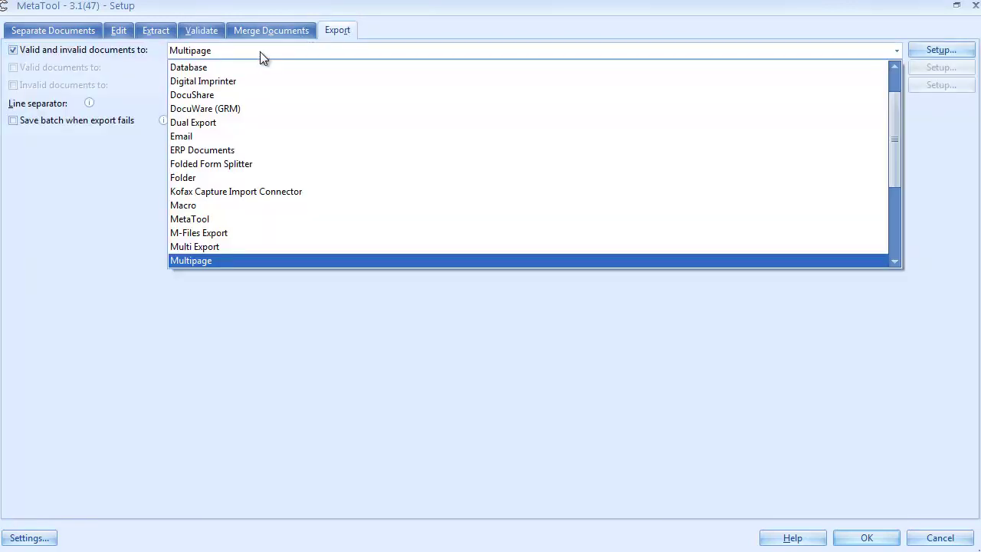
left_click(215, 177)
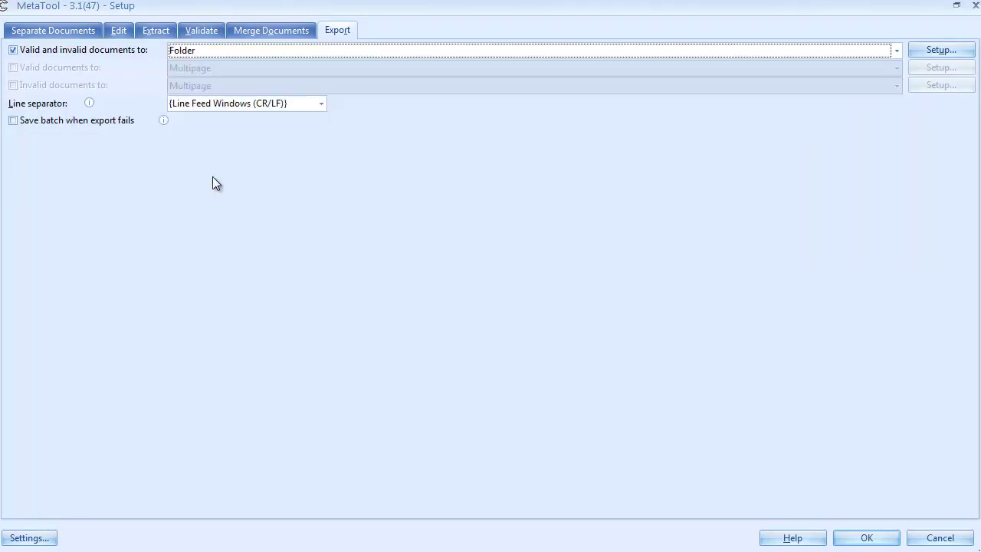
left_click(935, 54)
left_click(621, 96)
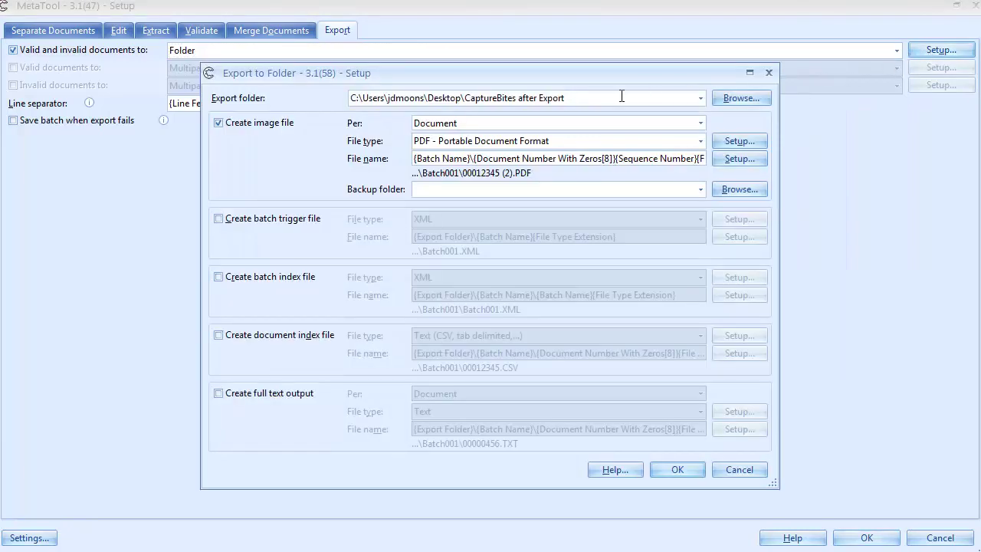
type("\\Floating Data")
left_click_drag(615, 161, 378, 160)
left_click(741, 159)
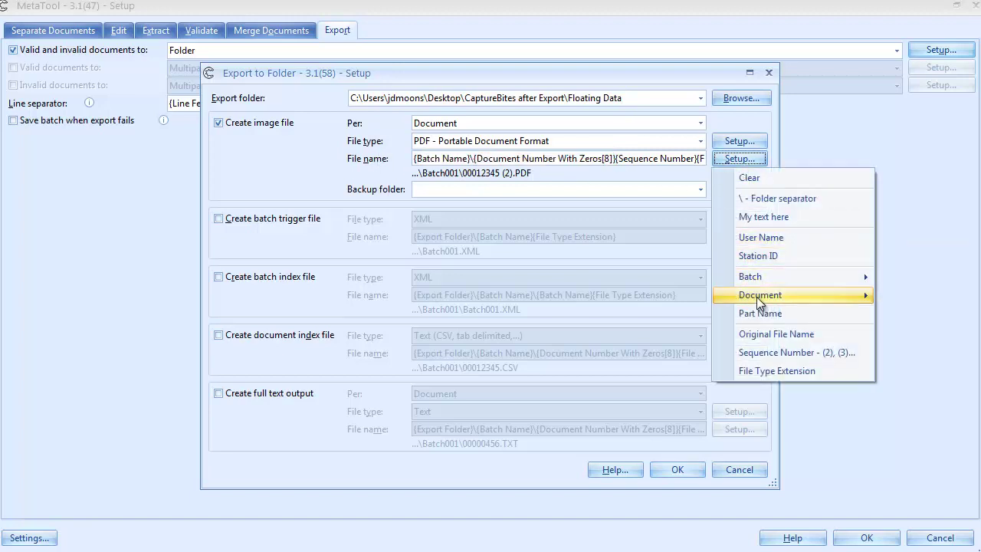
mouse_move(755, 297)
mouse_move(655, 403)
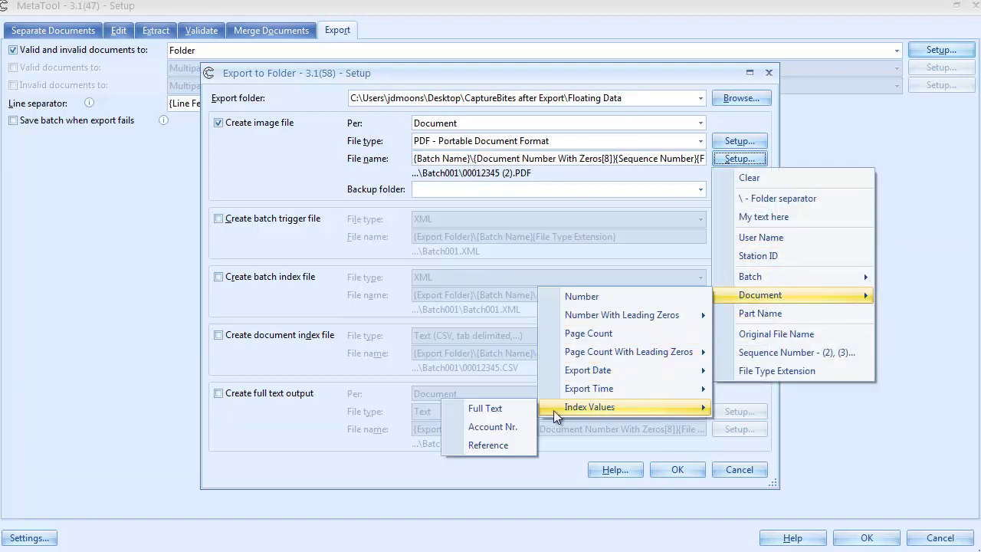
left_click(504, 429)
Step: Enable a Text (CSV) batch index file with columns Document number, Account Nr. and Reference
left_click(285, 277)
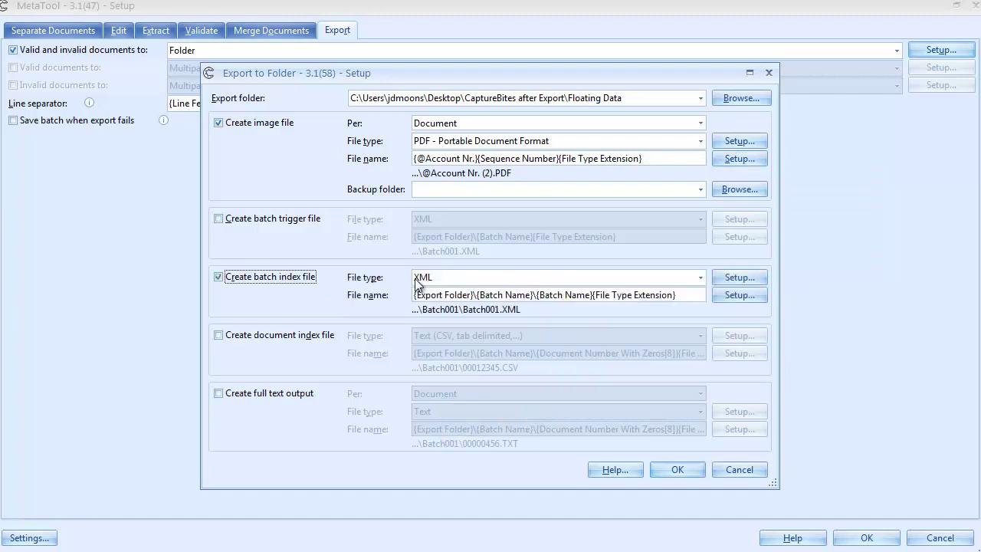
left_click(426, 279)
left_click(434, 295)
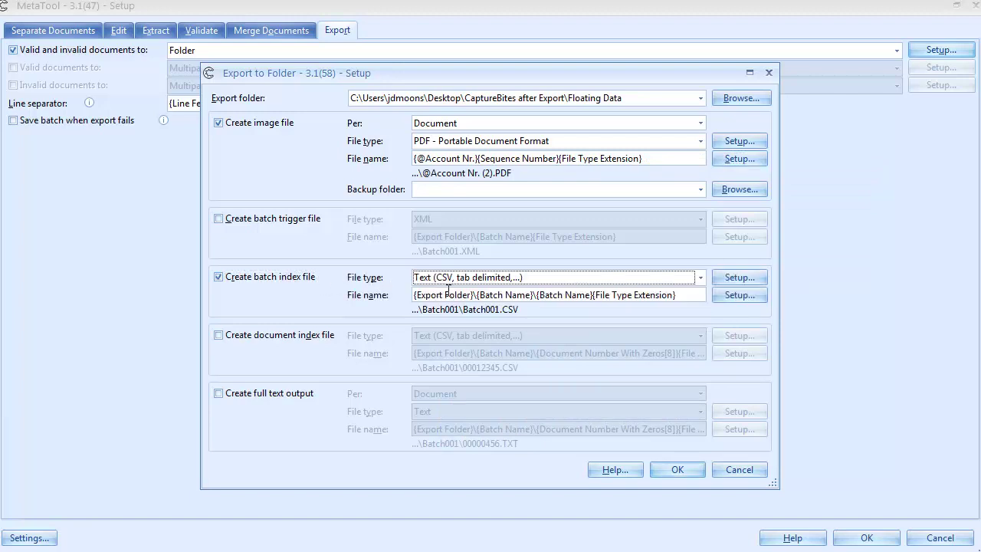
left_click(729, 279)
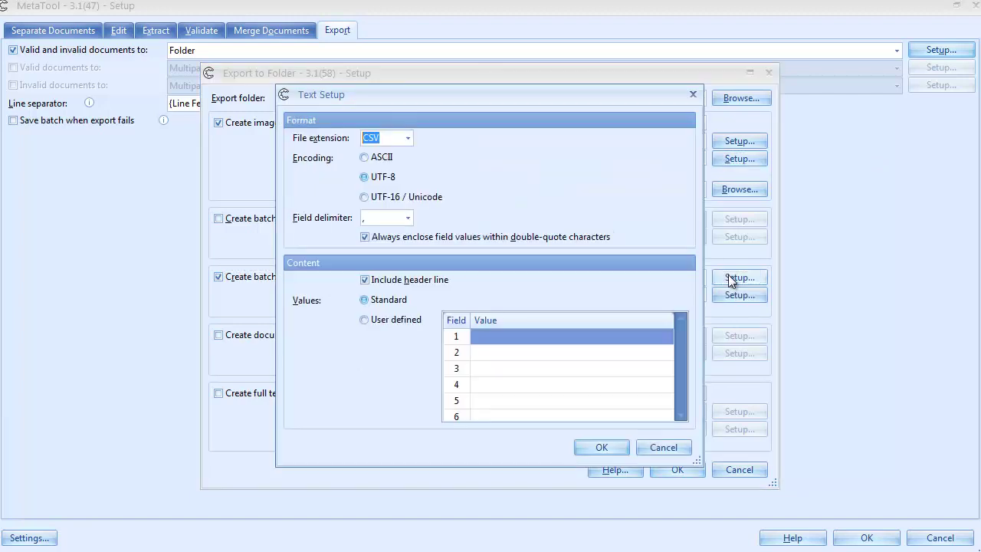
left_click(364, 319)
left_click(523, 338)
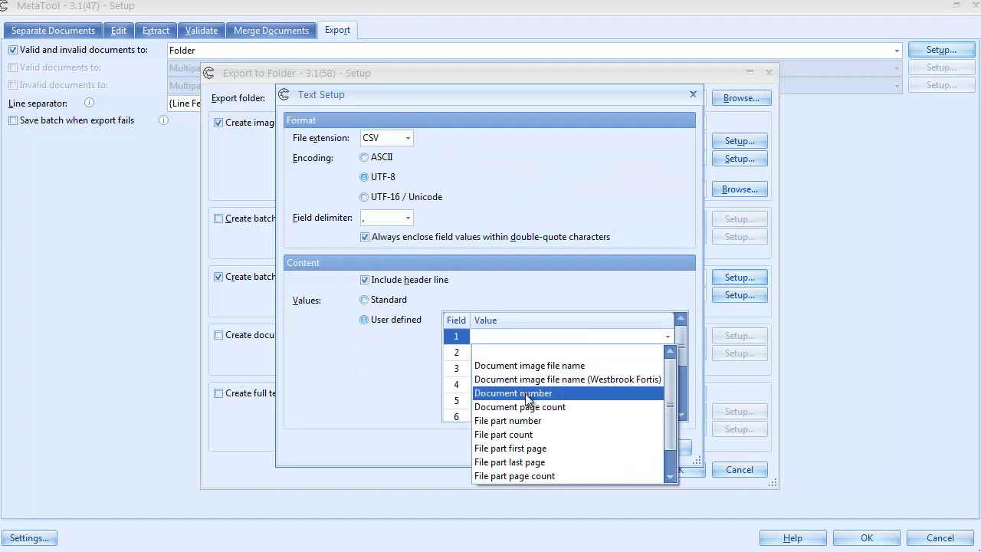
left_click(525, 396)
left_click(499, 352)
scroll(497, 414, "down", 1)
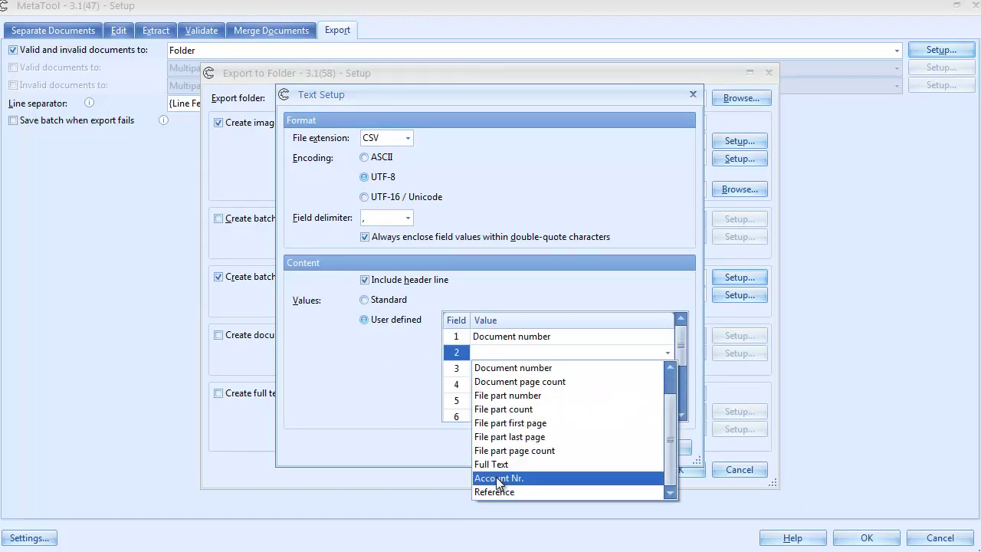
left_click(500, 477)
left_click(488, 369)
scroll(496, 436, "down", 1)
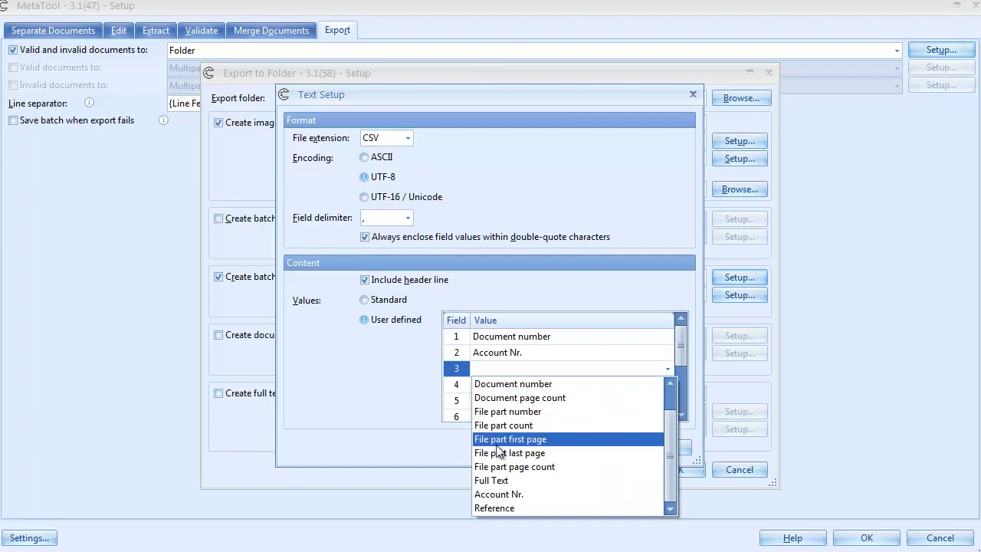
left_click(502, 508)
left_click(599, 447)
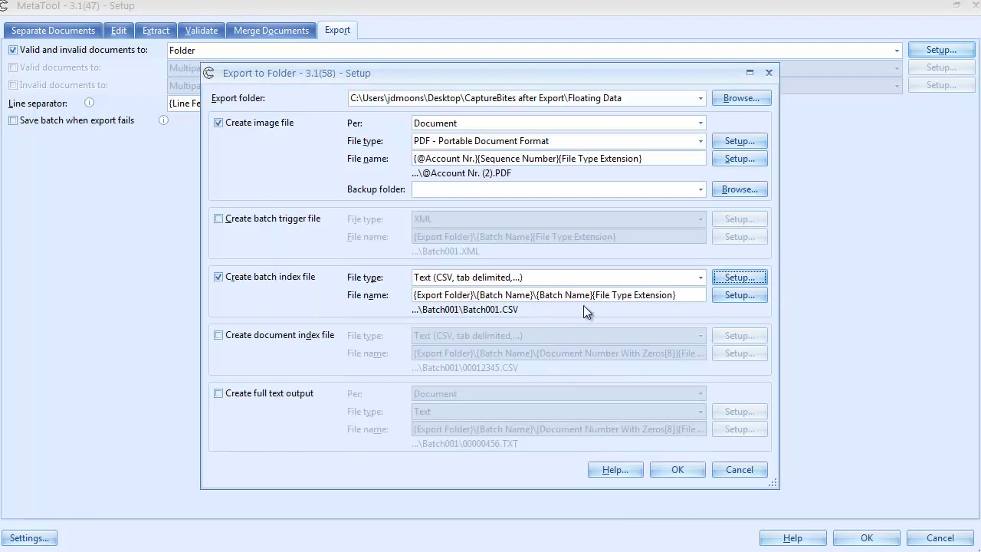
Step: Name the index file INDEX and confirm the folder export settings
left_click_drag(593, 295, 476, 295)
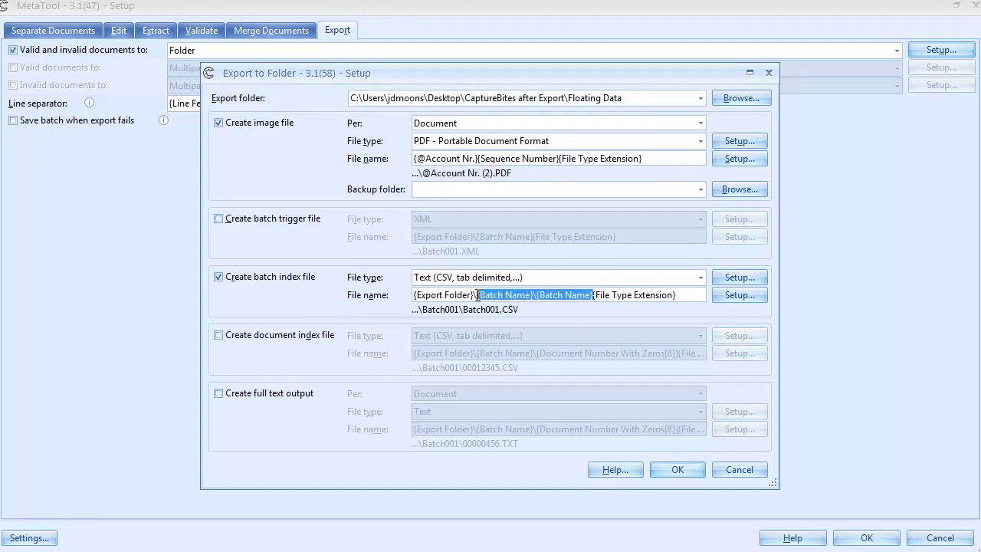
left_click(733, 298)
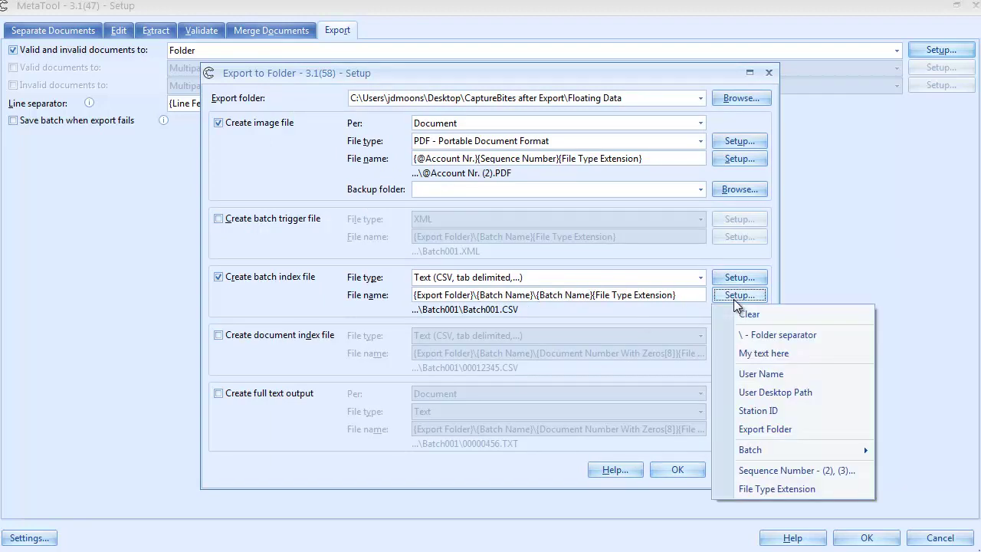
left_click(758, 353)
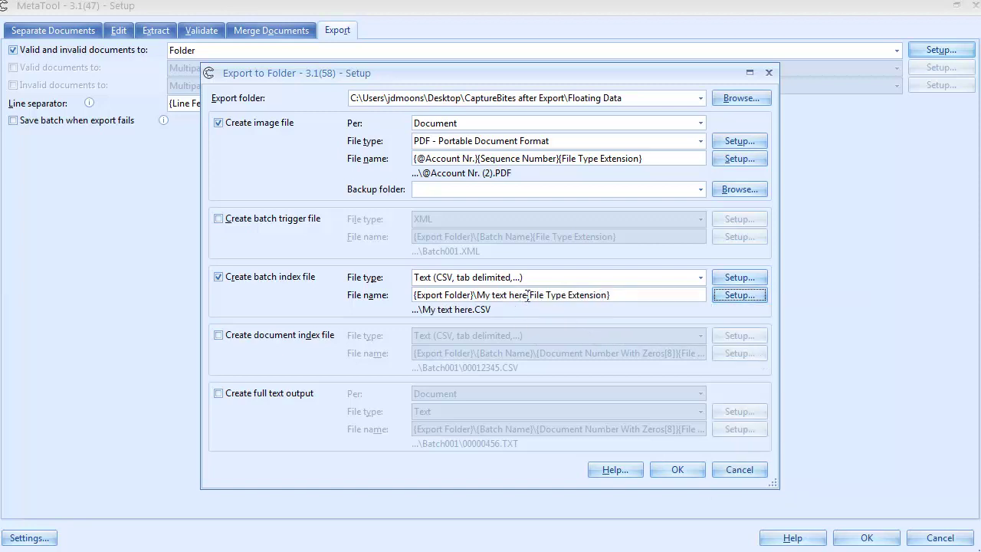
left_click_drag(527, 296, 480, 300)
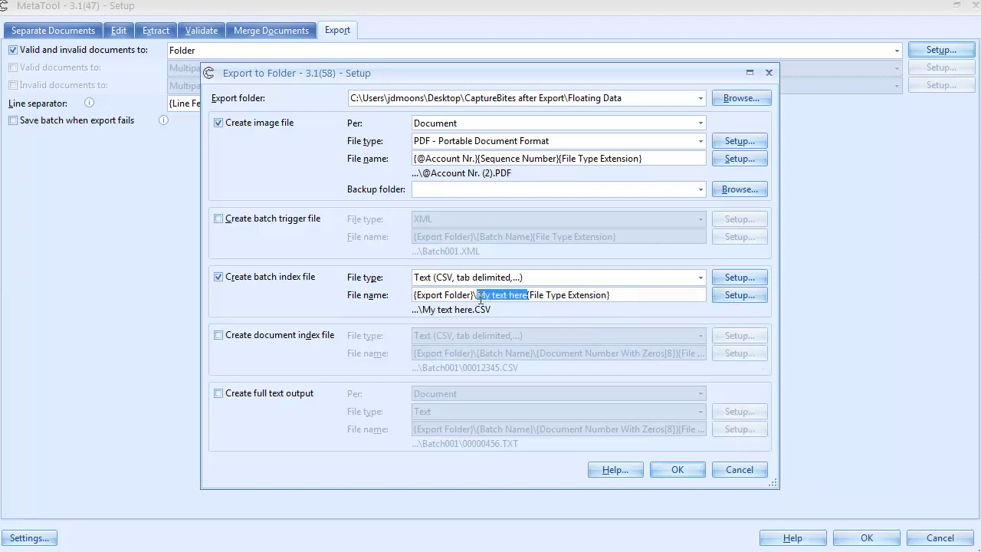
type("INDEX")
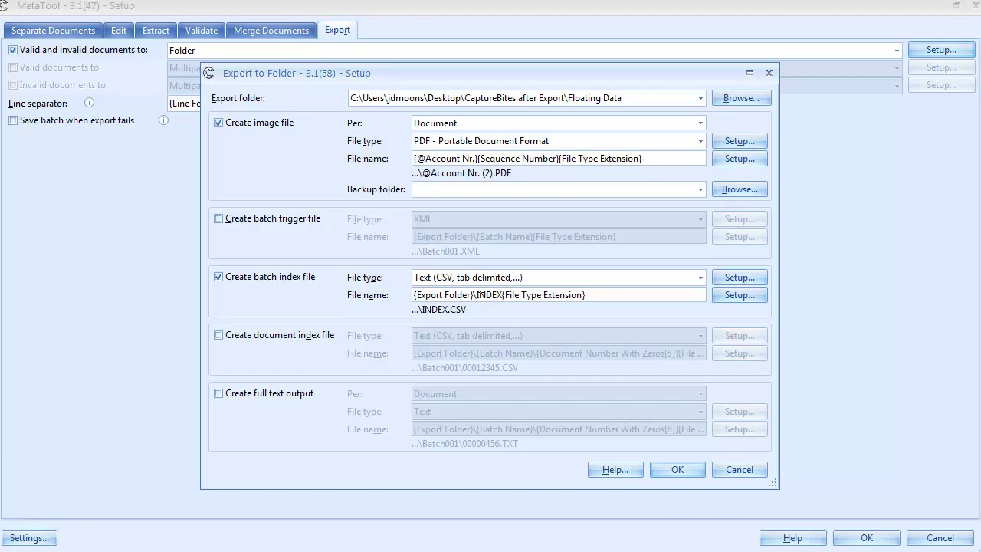
left_click(675, 468)
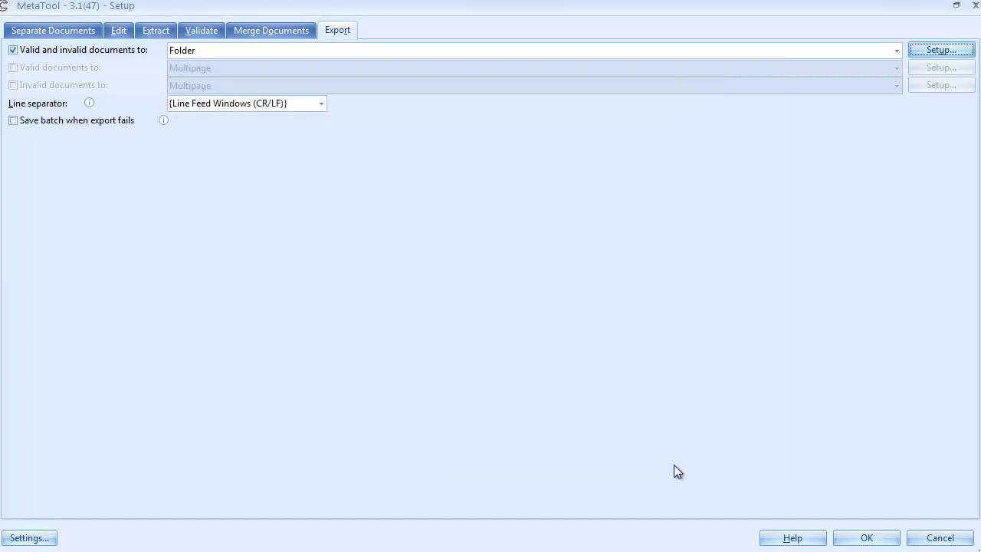
Step: Save the MetaTool setup and export Batch001 from the Home tab
left_click(866, 538)
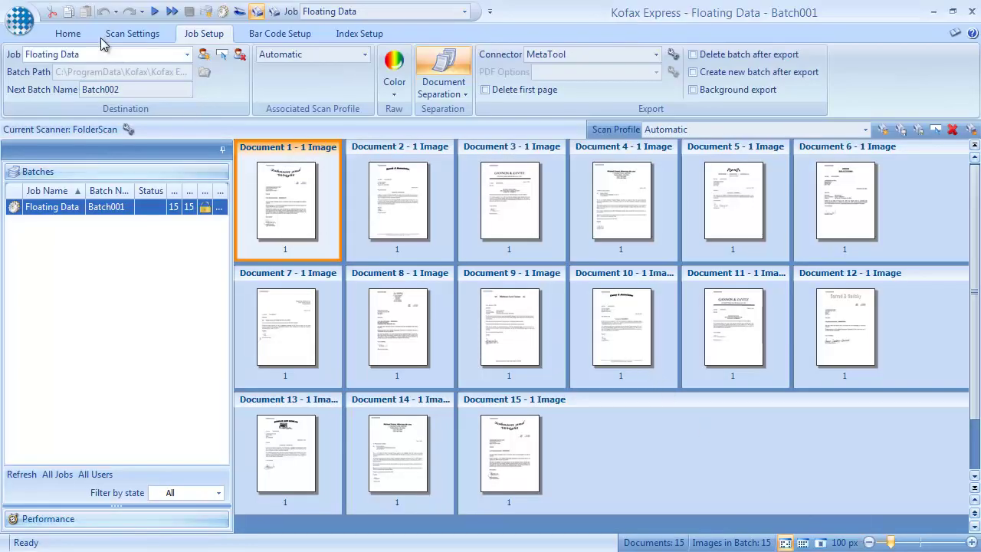
left_click(68, 34)
left_click(281, 85)
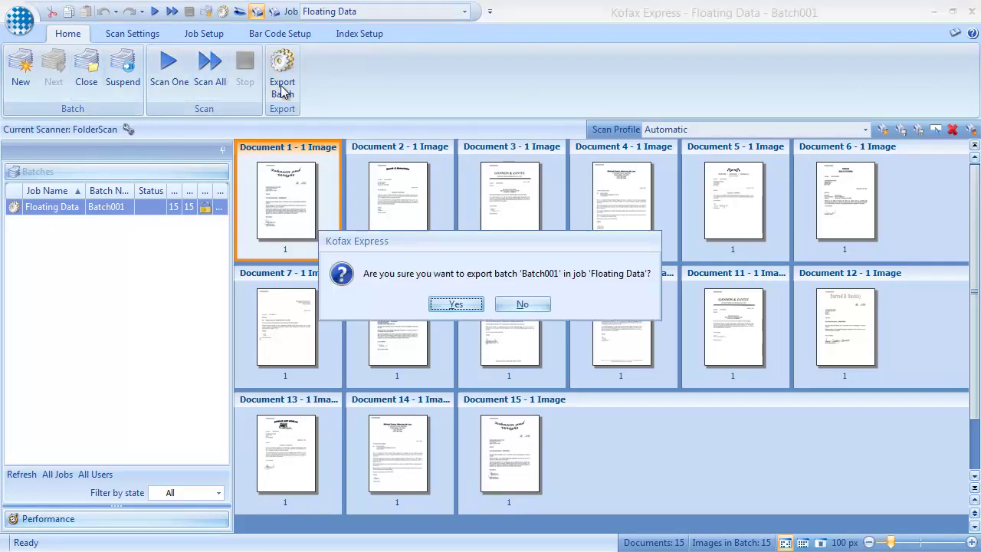
left_click(475, 302)
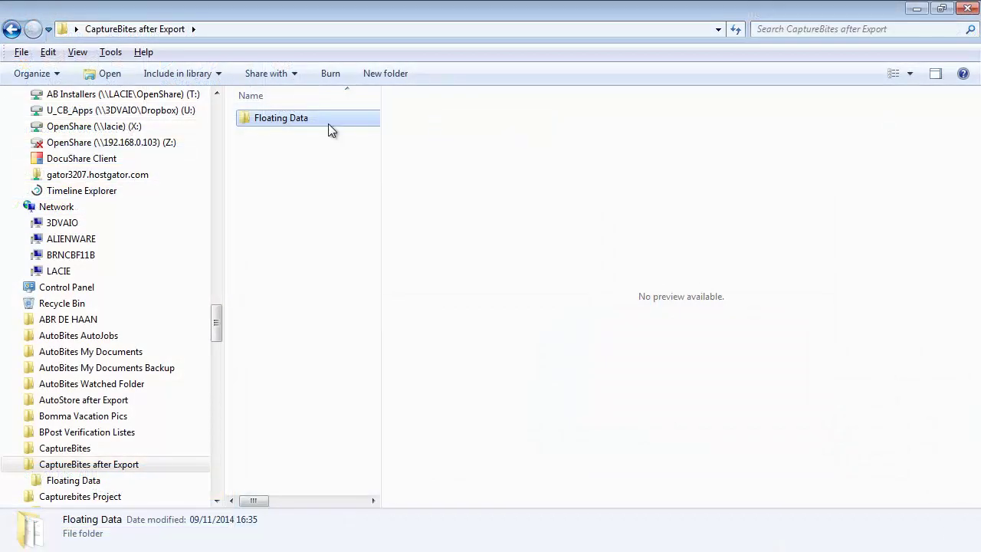
Step: Browse the Floating Data PDFs such as C-12589657-8, then open INDEX.CSV
double_click(328, 124)
left_click(310, 122)
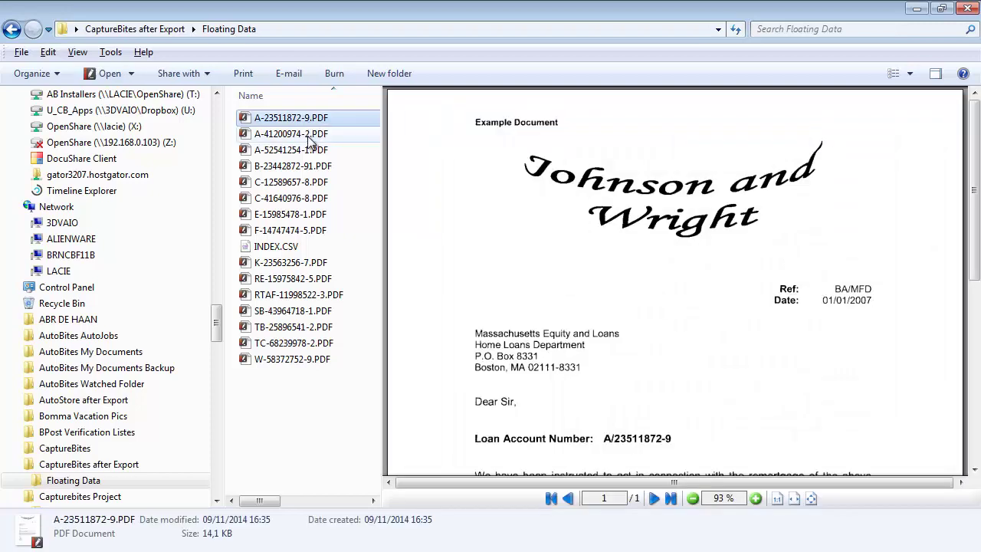
key("Down")
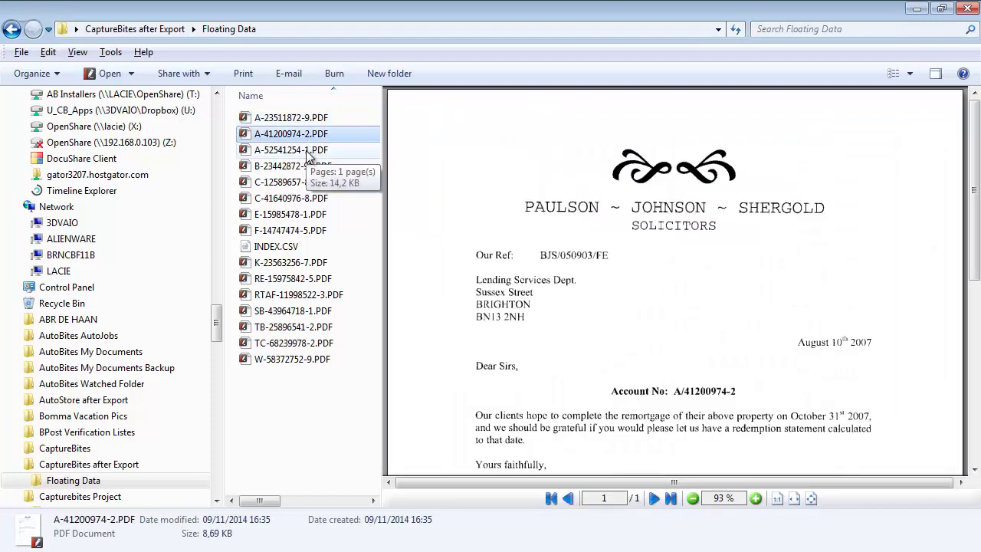
key("Down")
key("Down")
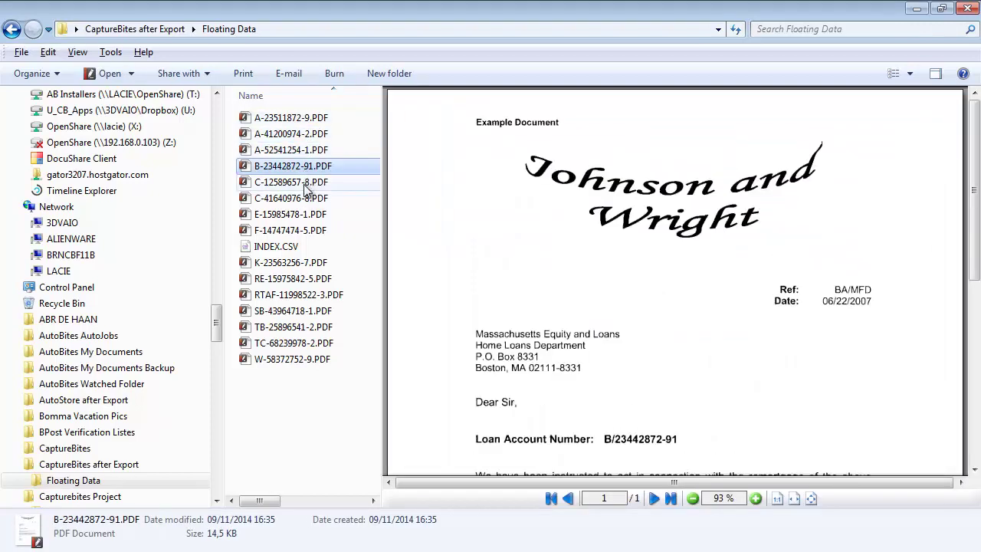
left_click(307, 189)
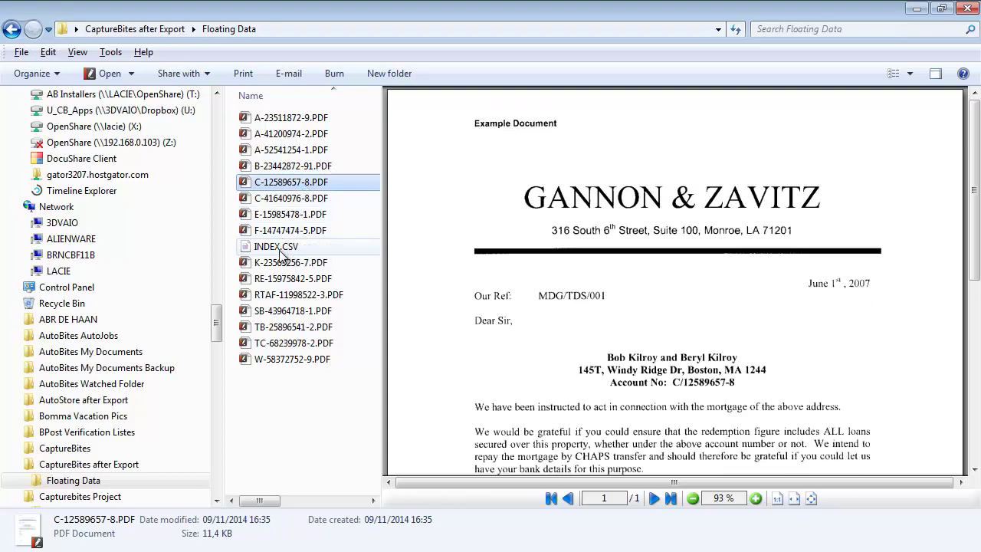
double_click(280, 247)
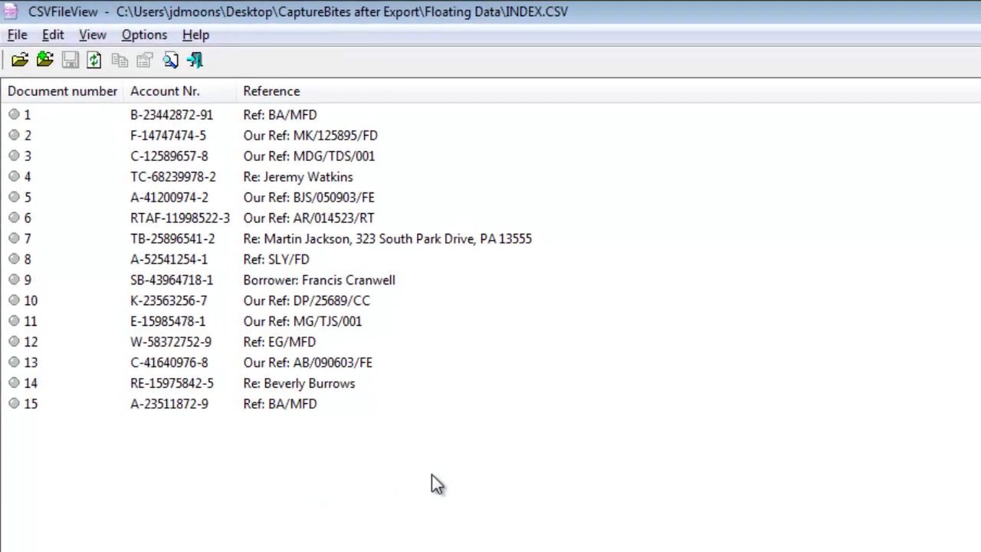